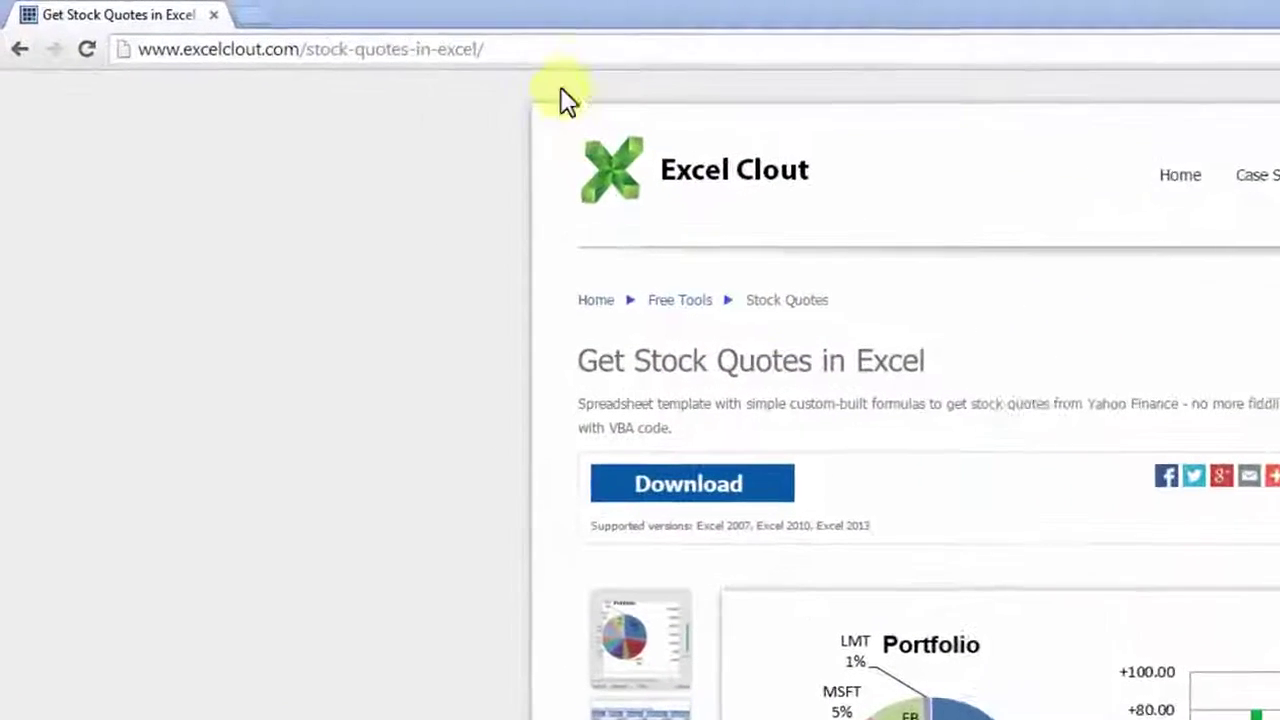
- Search Google for 'excel clout stock quotes' from Chrome's address bar
drag(537, 51, 123, 51)
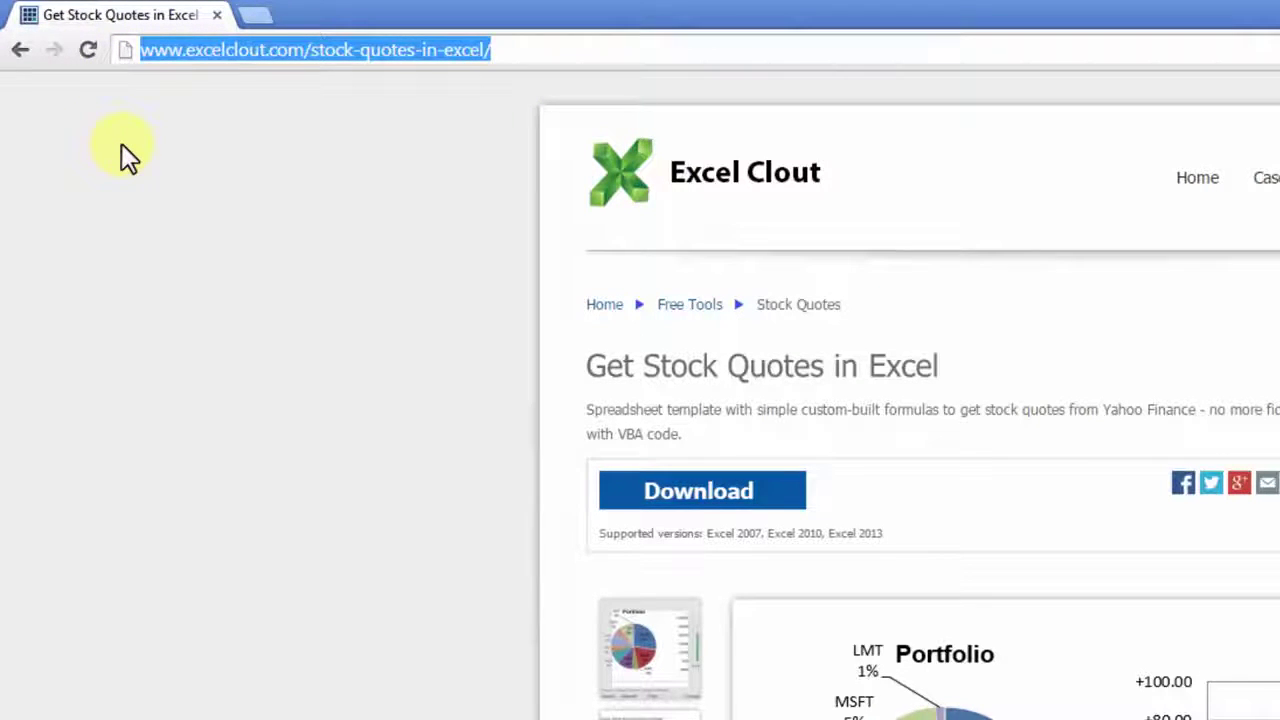
text(excel )
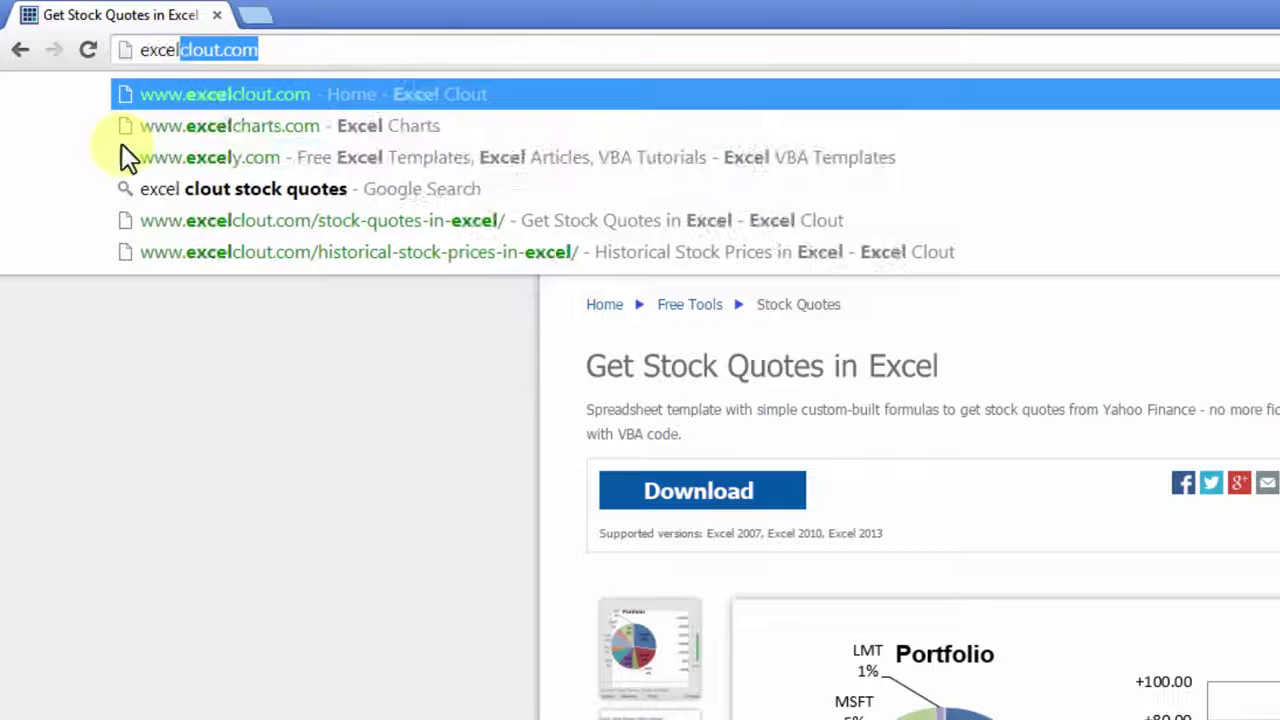
text(clou)
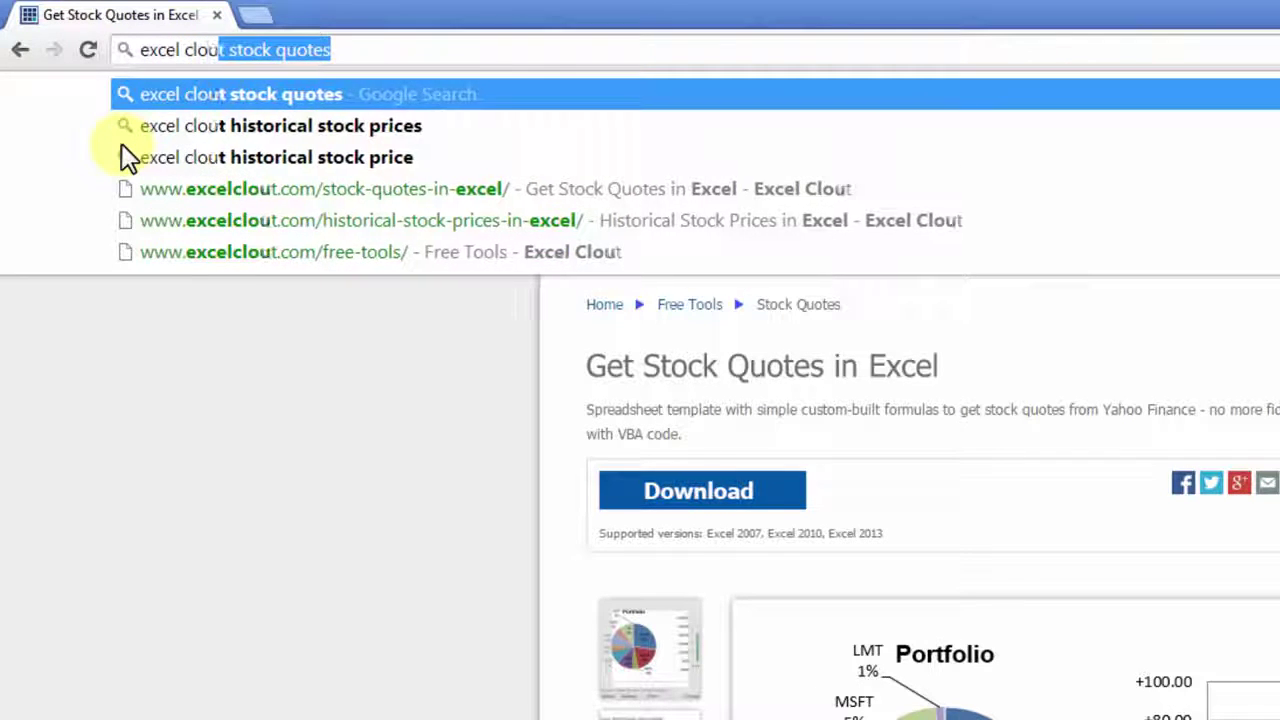
text(t stock quotes)
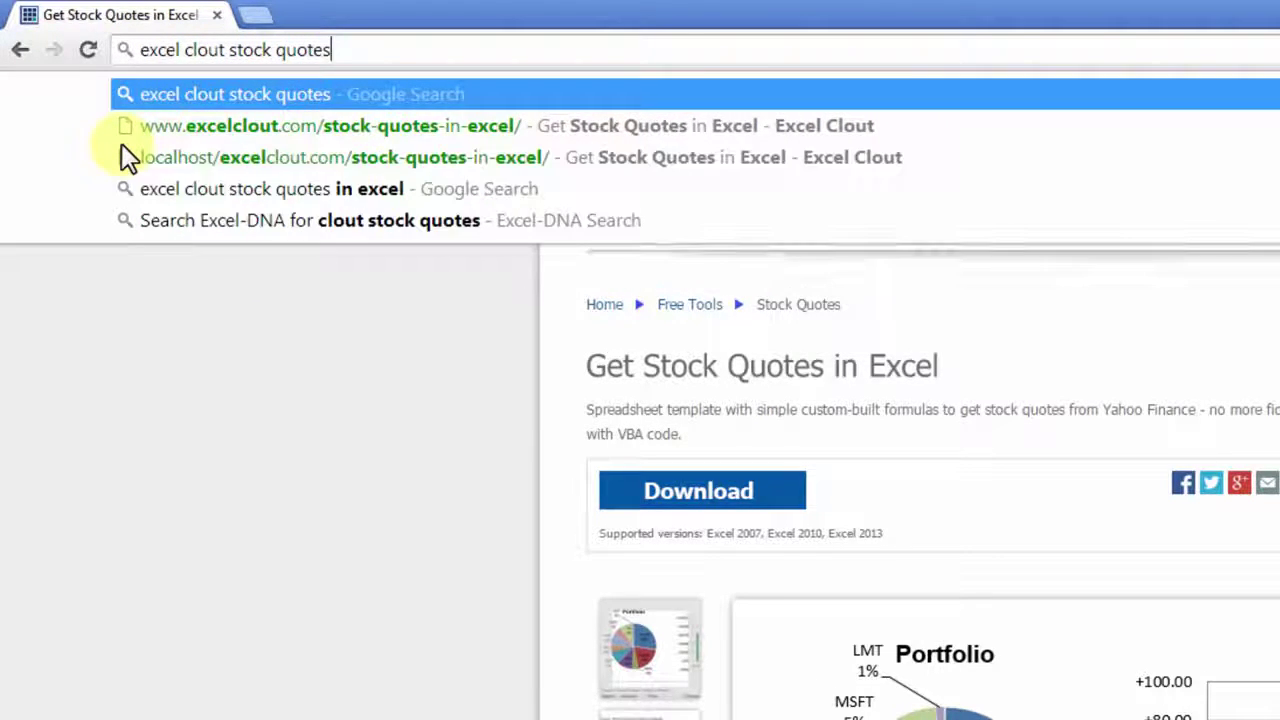
key(Return)
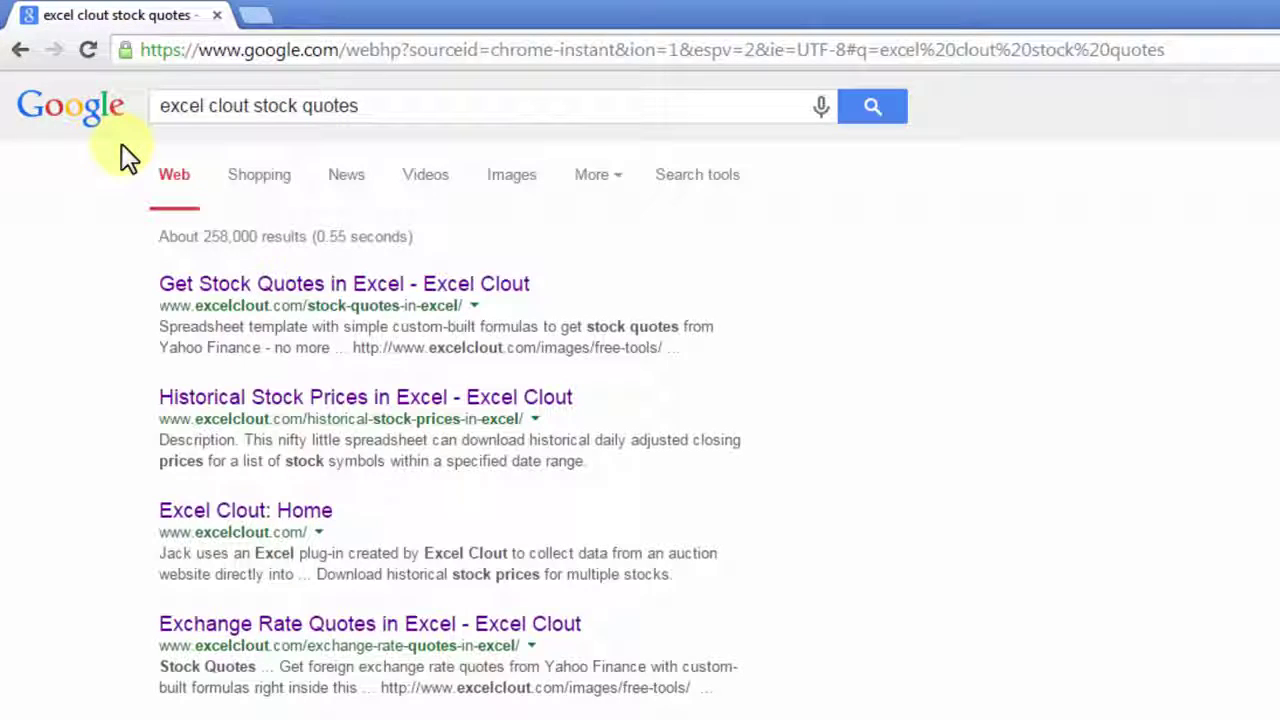
- Open the 'Get Stock Quotes in Excel' result and download the Stock_Quotes.xlsm template
click(198, 282)
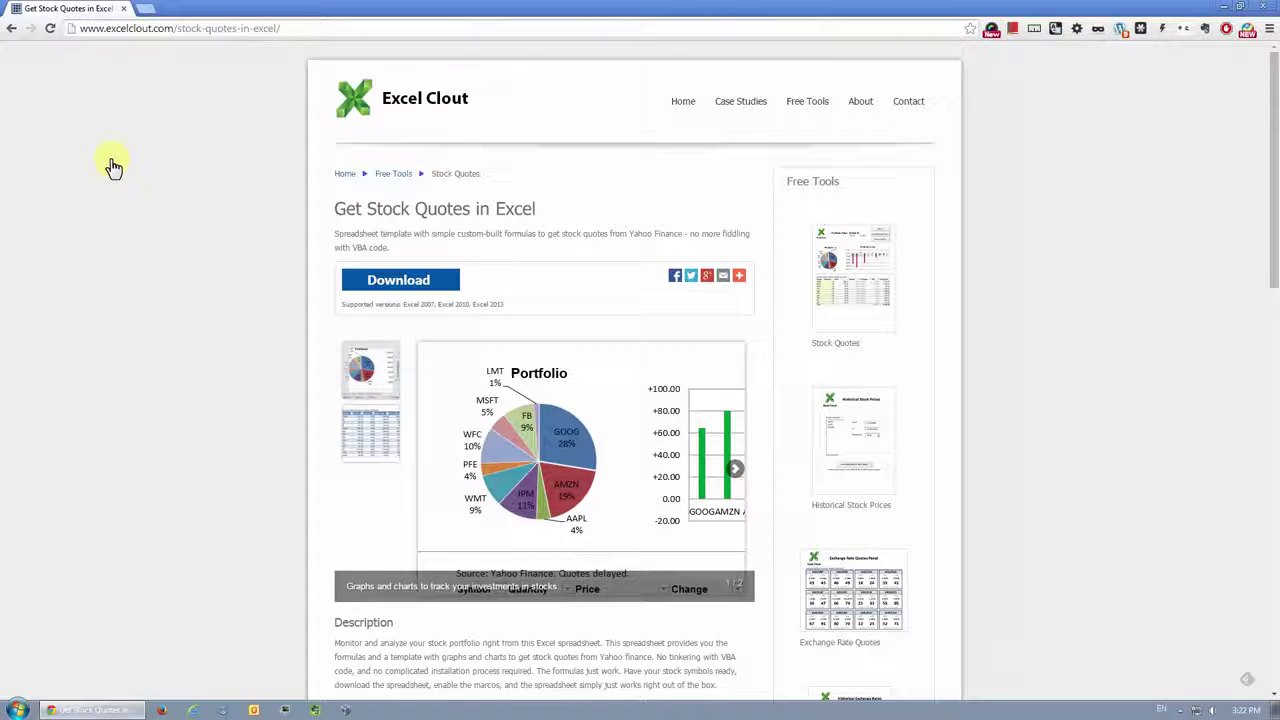
click(349, 286)
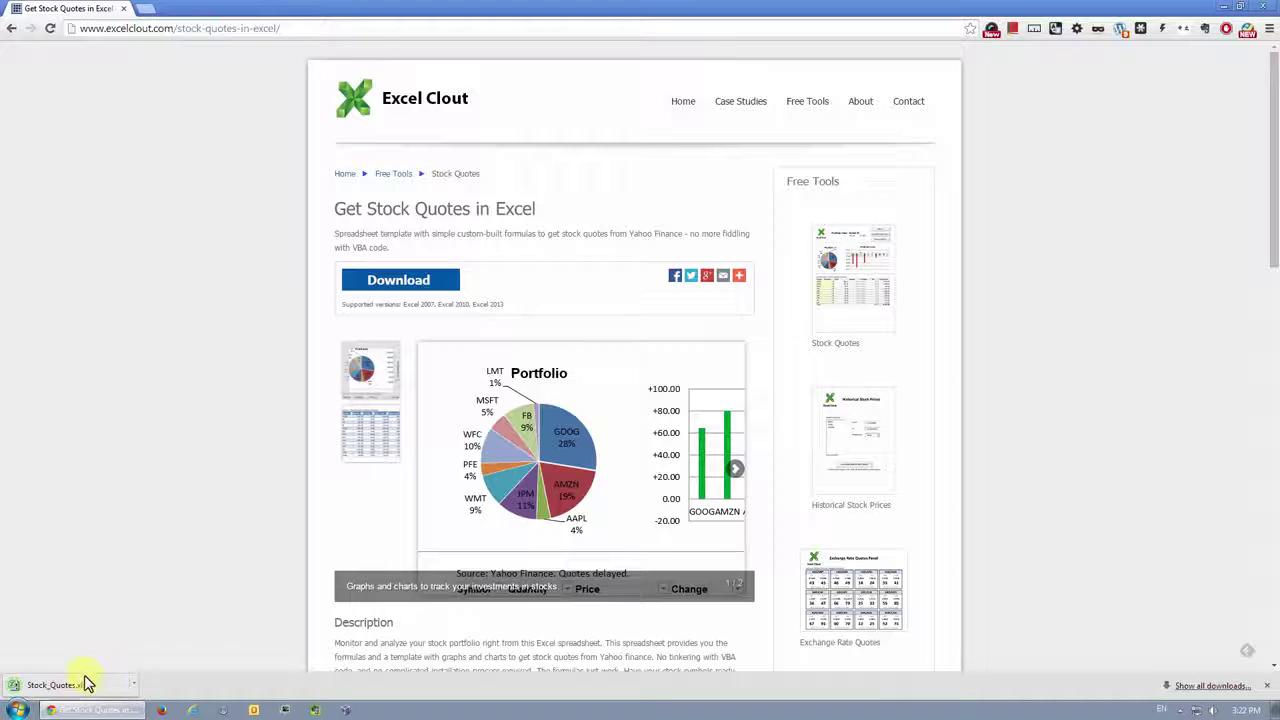
- Open Stock_Quotes.xlsm from the download bar with editing and macro content enabled
click(85, 689)
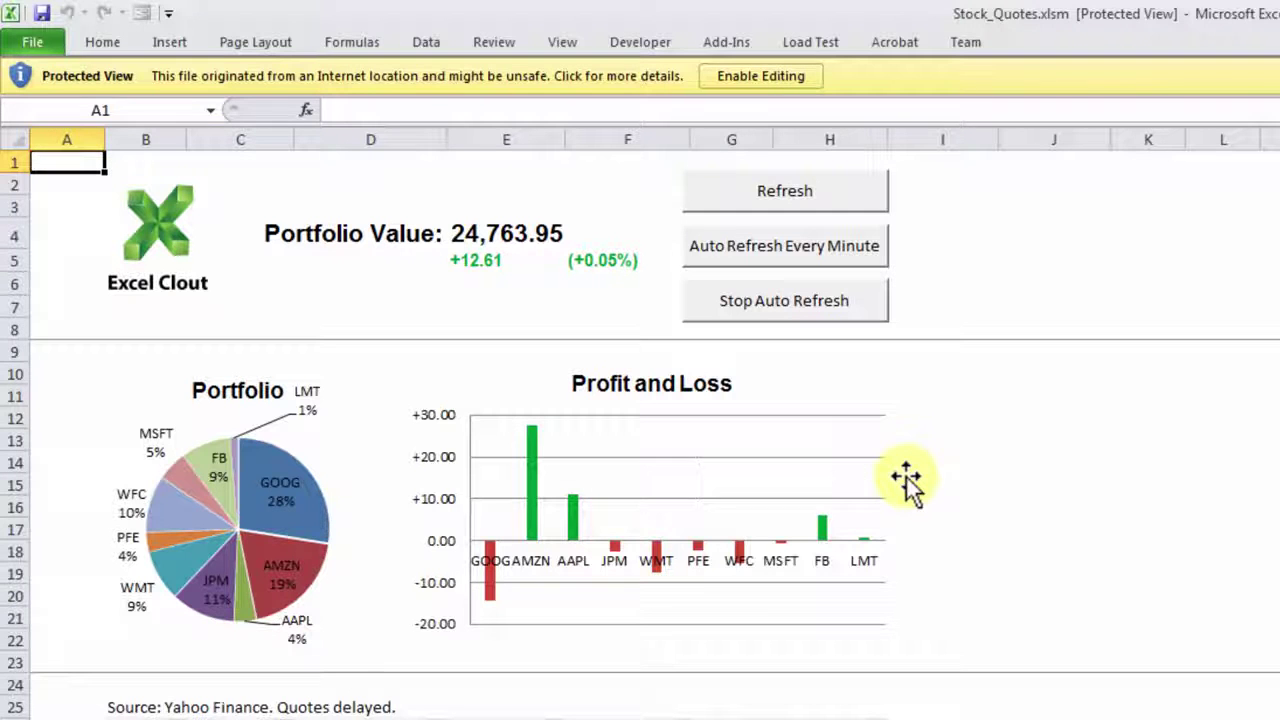
click(719, 78)
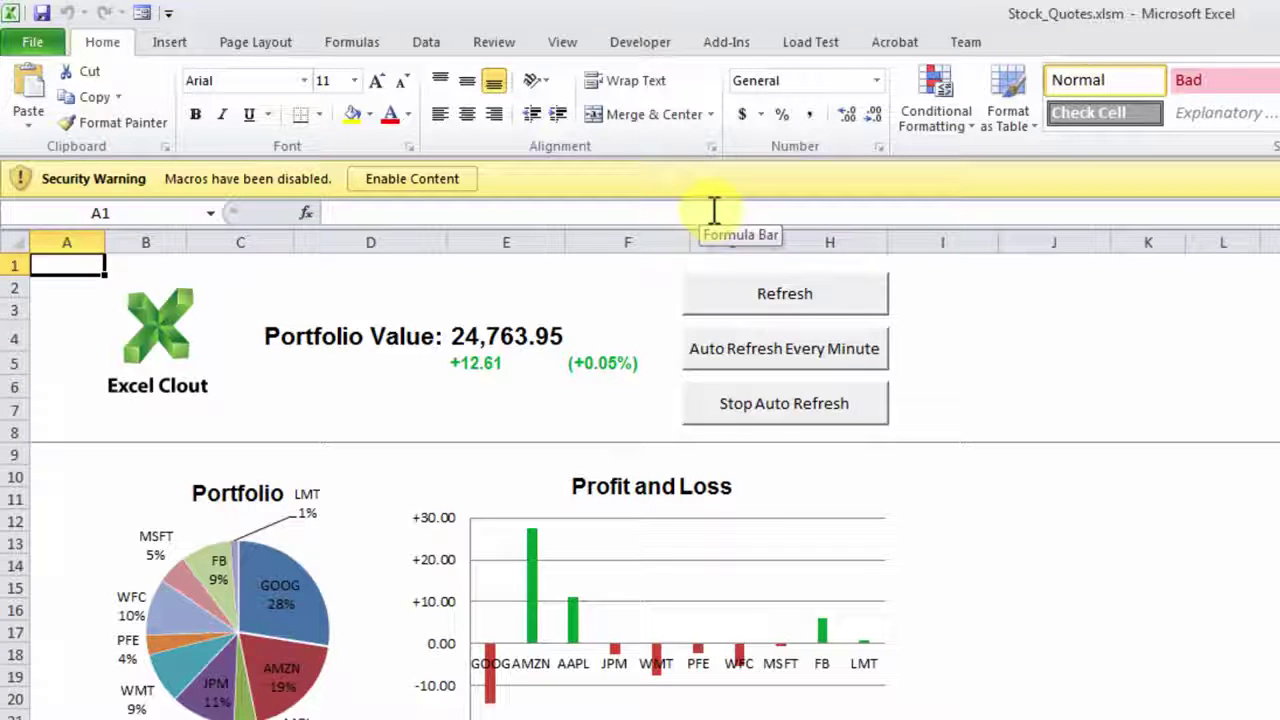
click(466, 178)
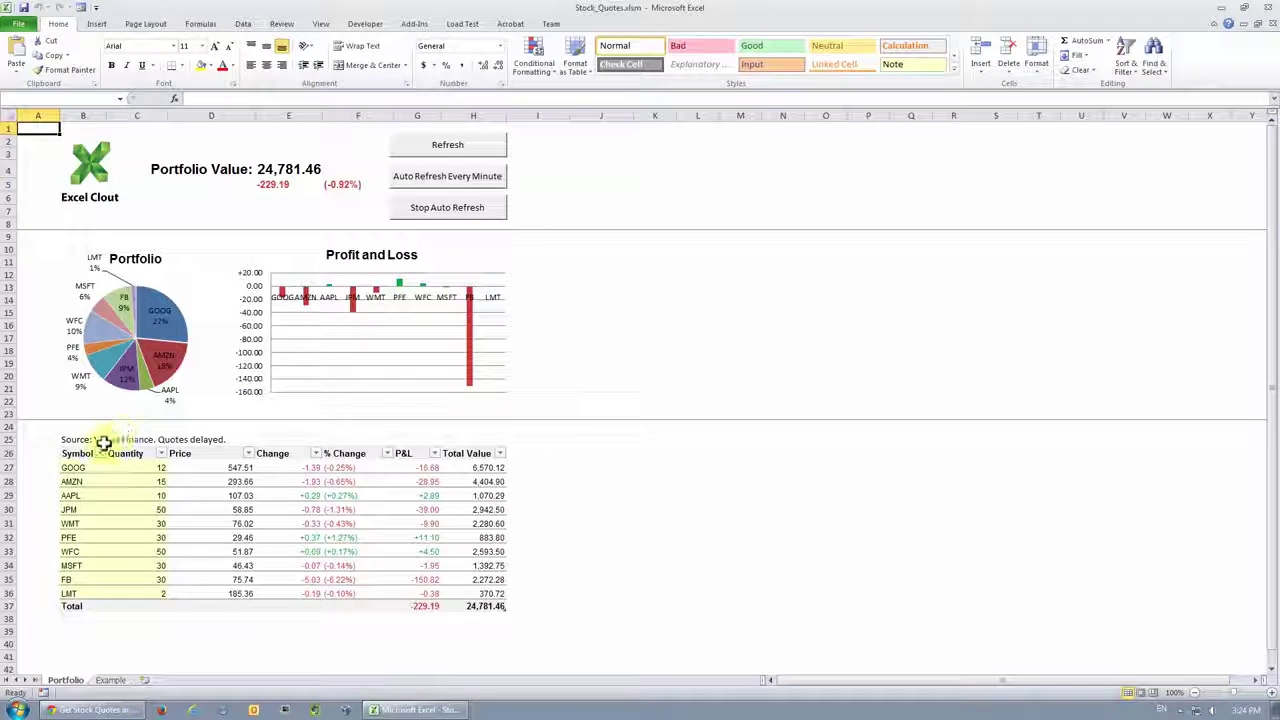
- Inspect the Symbol and Quantity cells and the Portfolio pie and Profit and Loss chart sources
drag(80, 467, 143, 586)
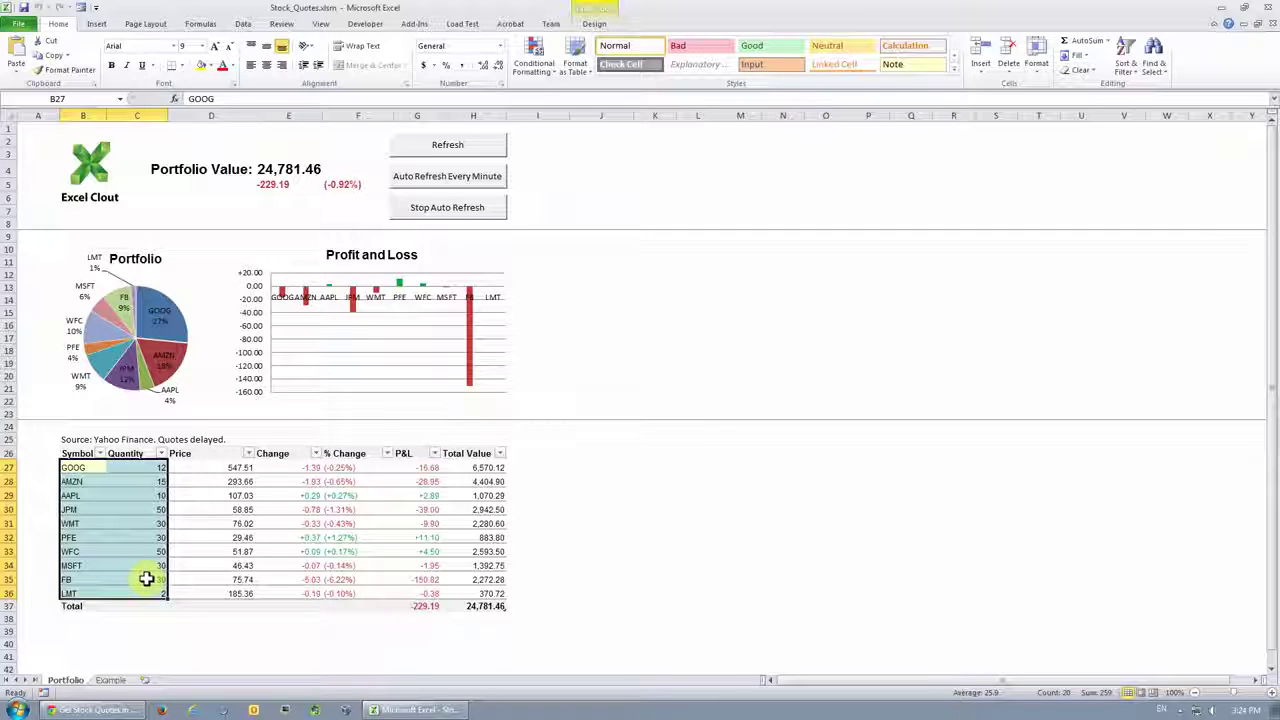
click(145, 360)
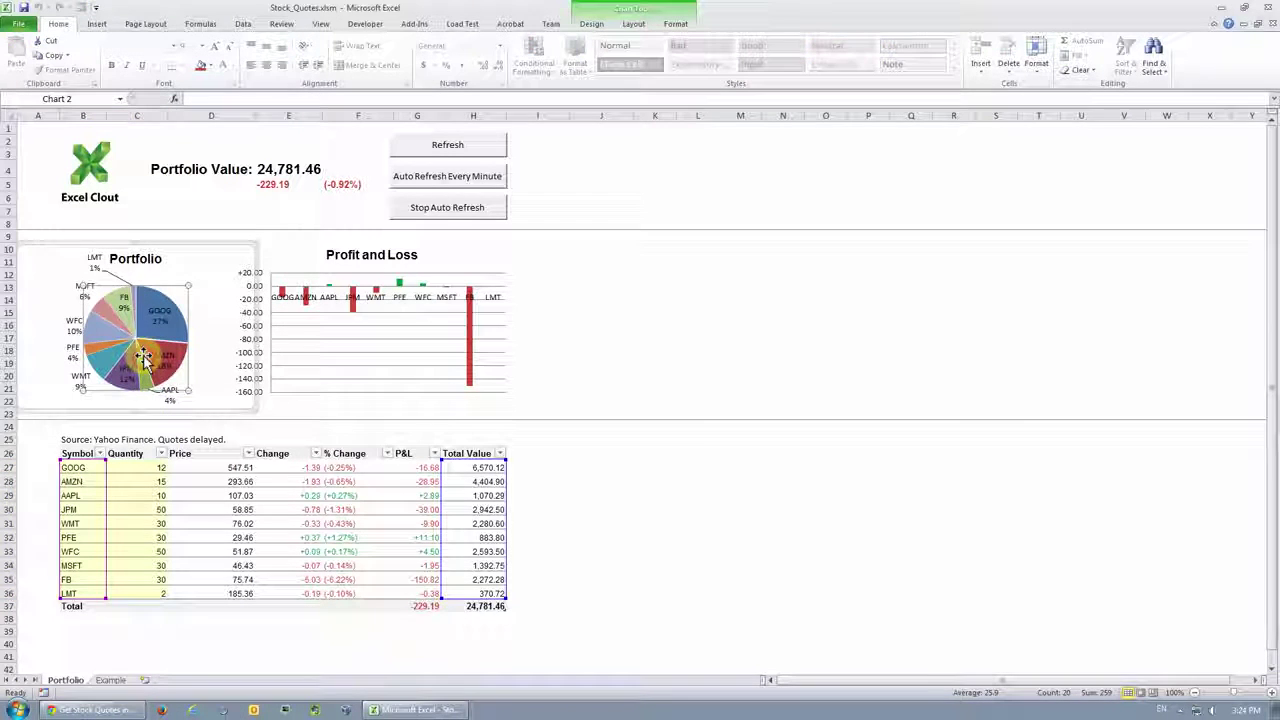
mouse_move(145, 360)
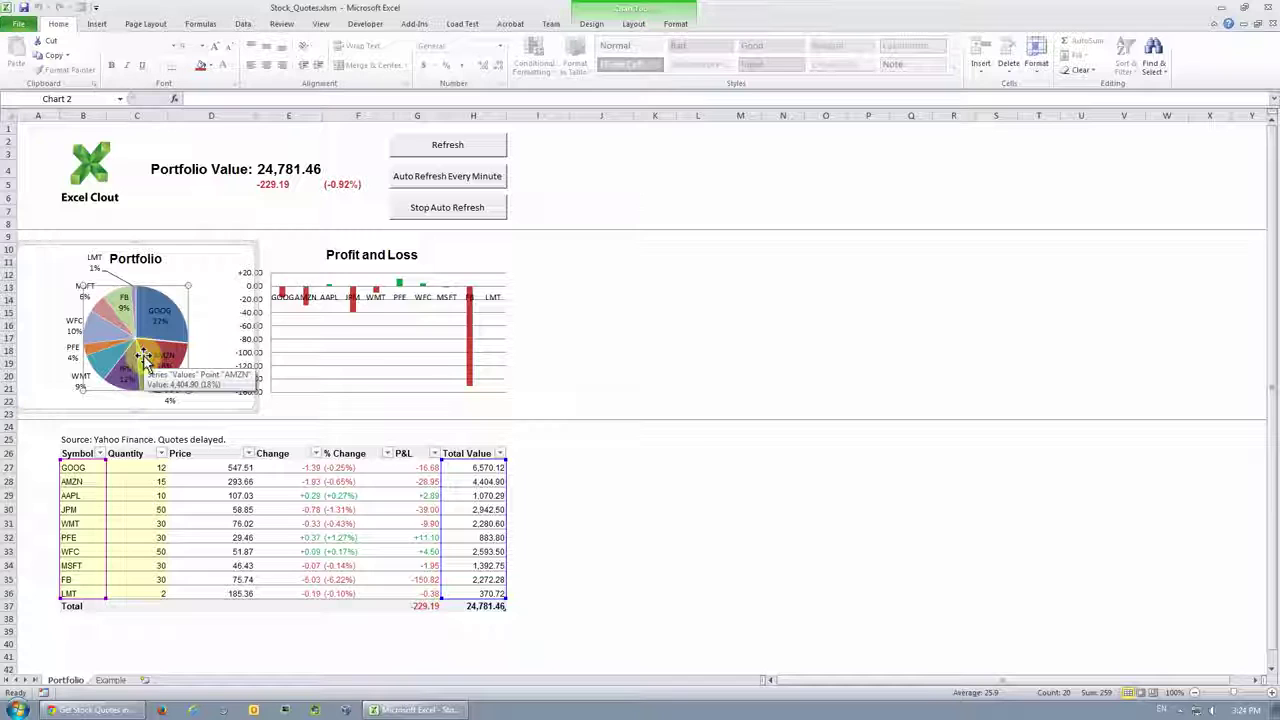
click(357, 316)
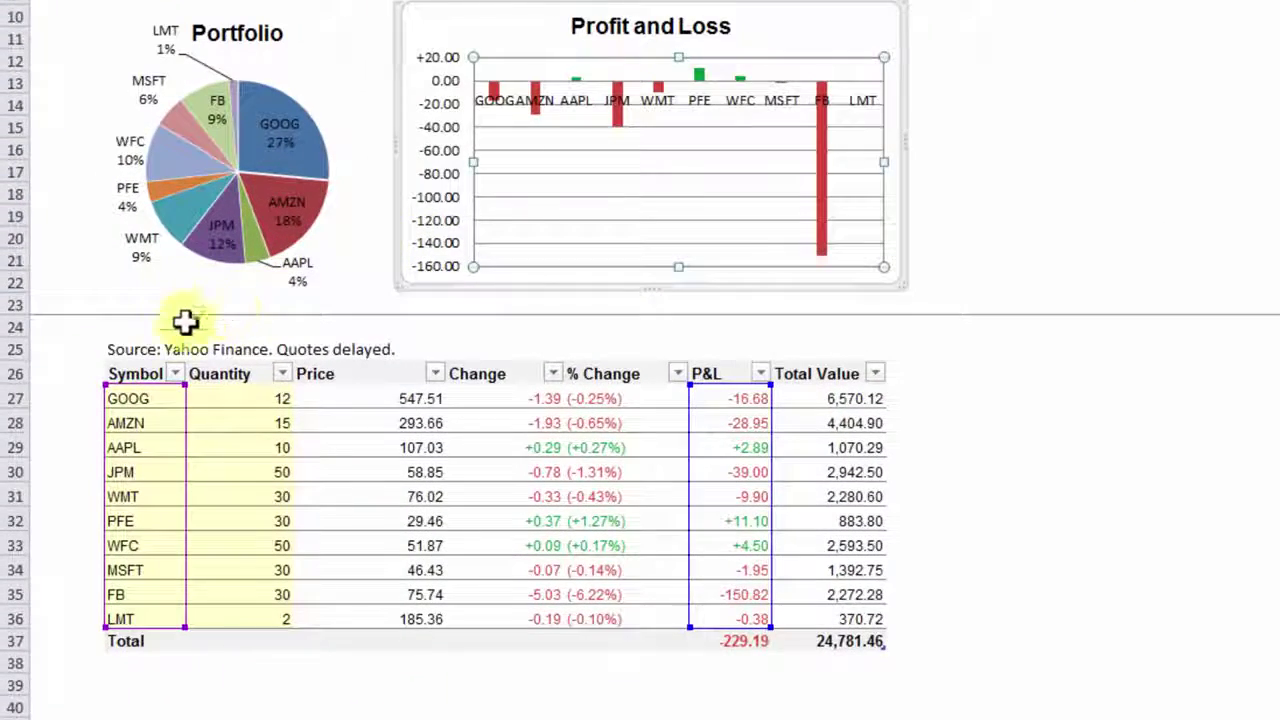
drag(77, 453, 217, 528)
drag(381, 505, 826, 609)
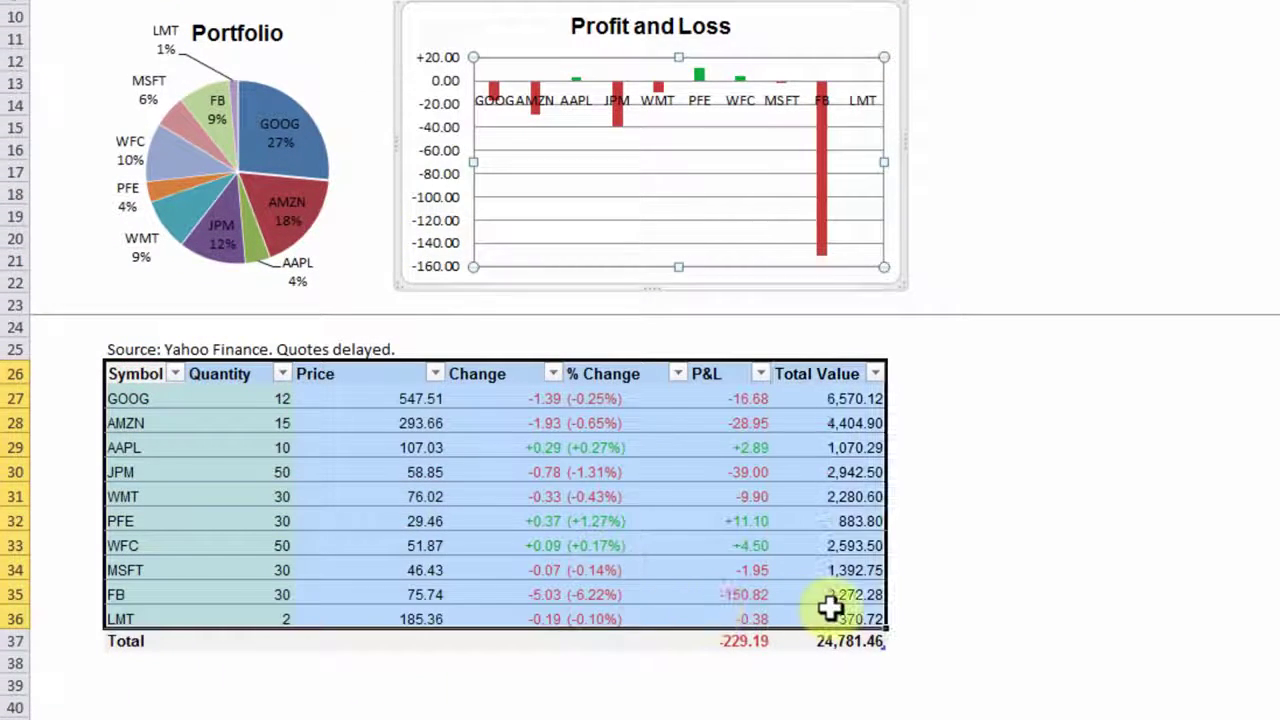
click(318, 358)
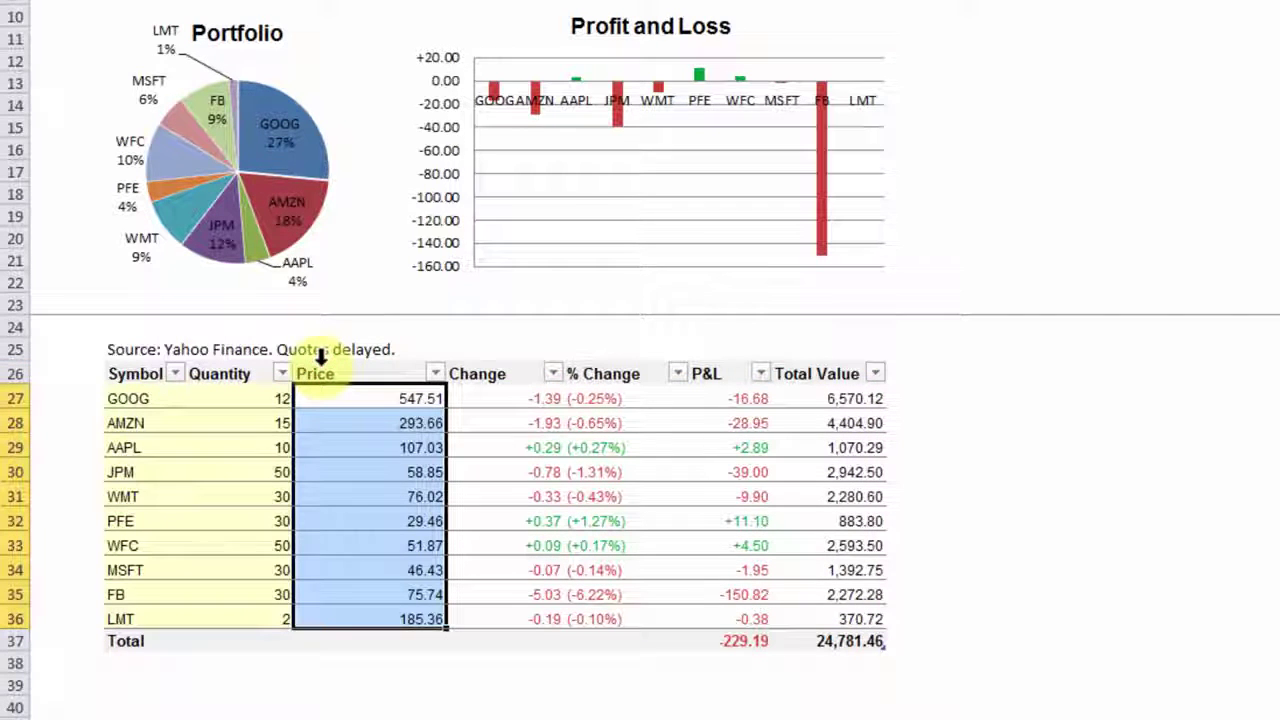
click(458, 358)
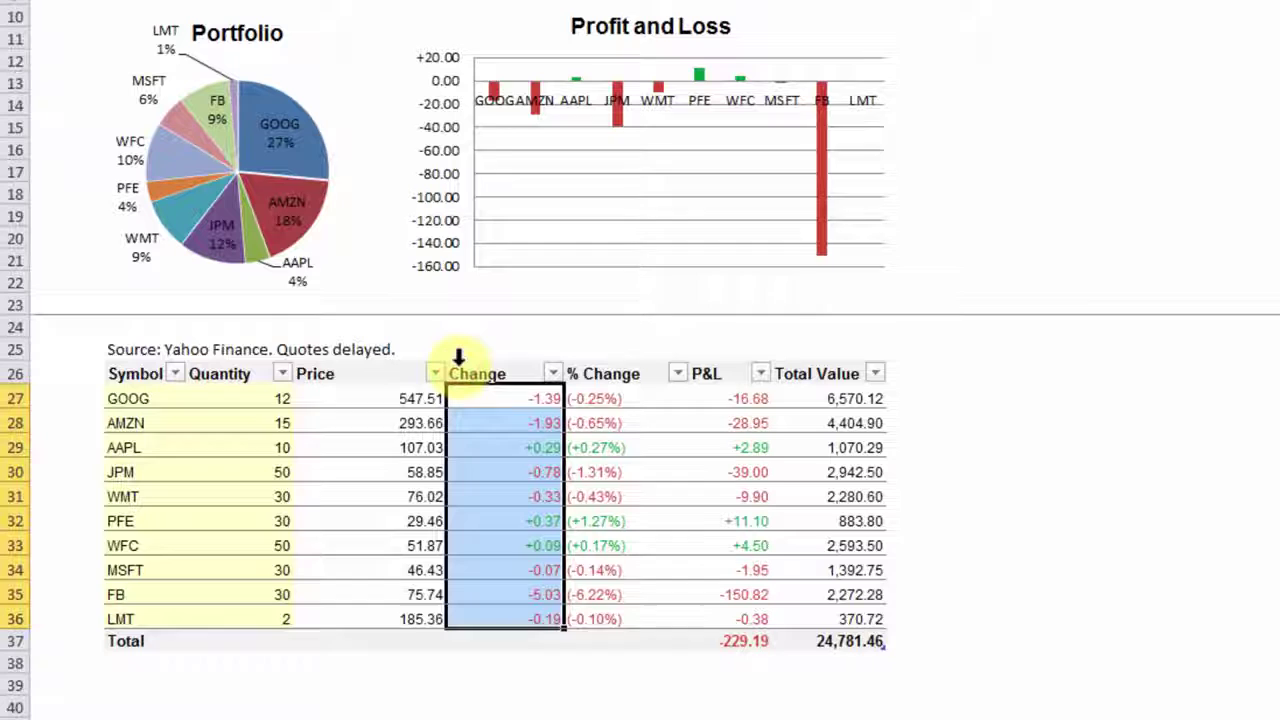
click(590, 358)
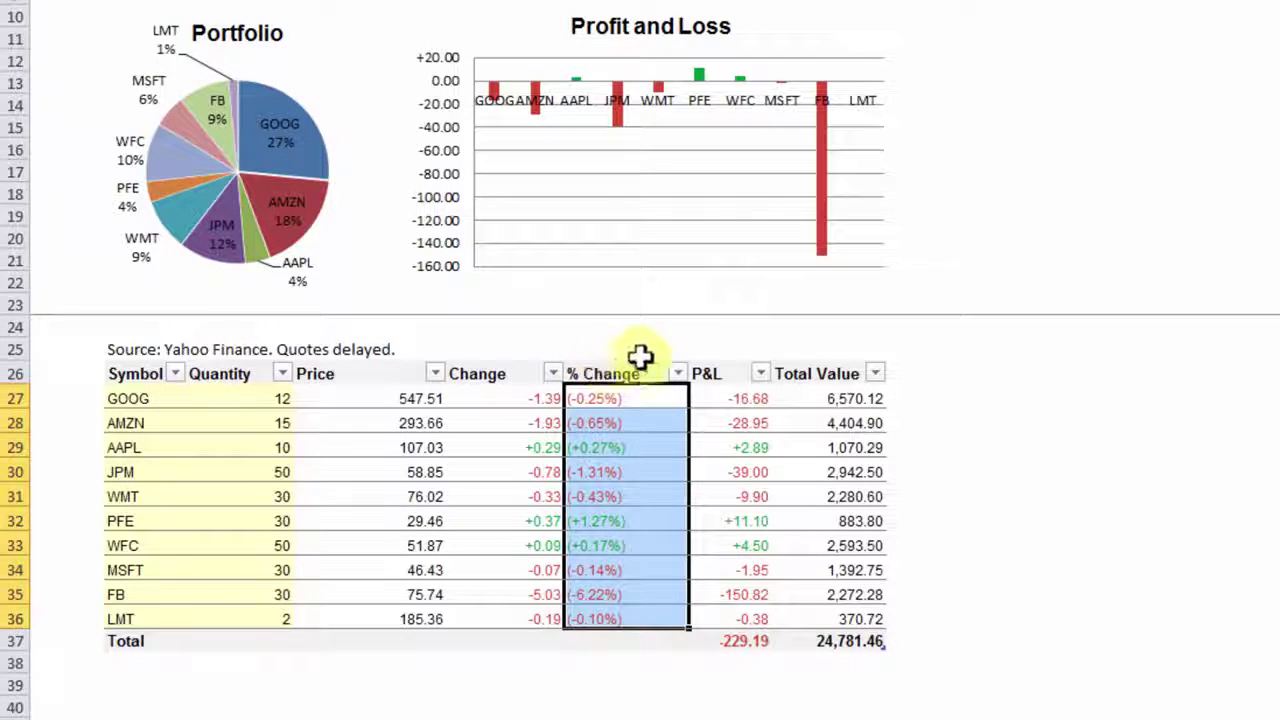
click(707, 358)
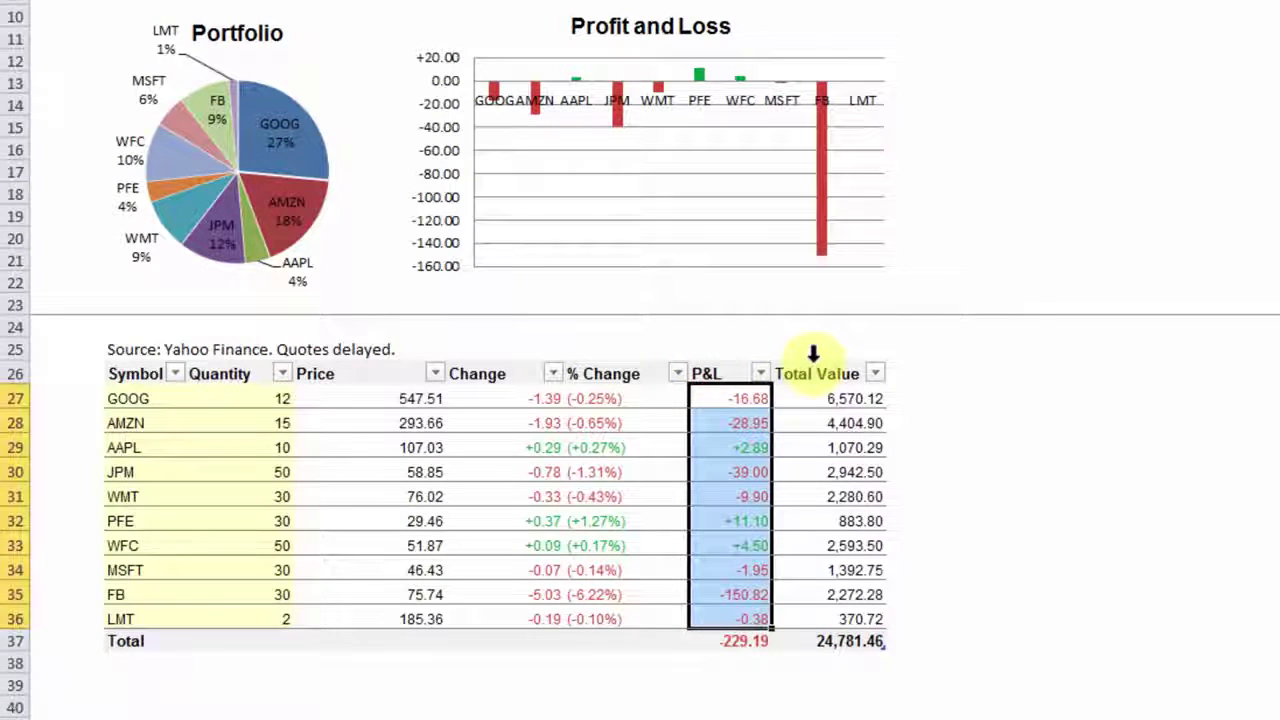
click(803, 358)
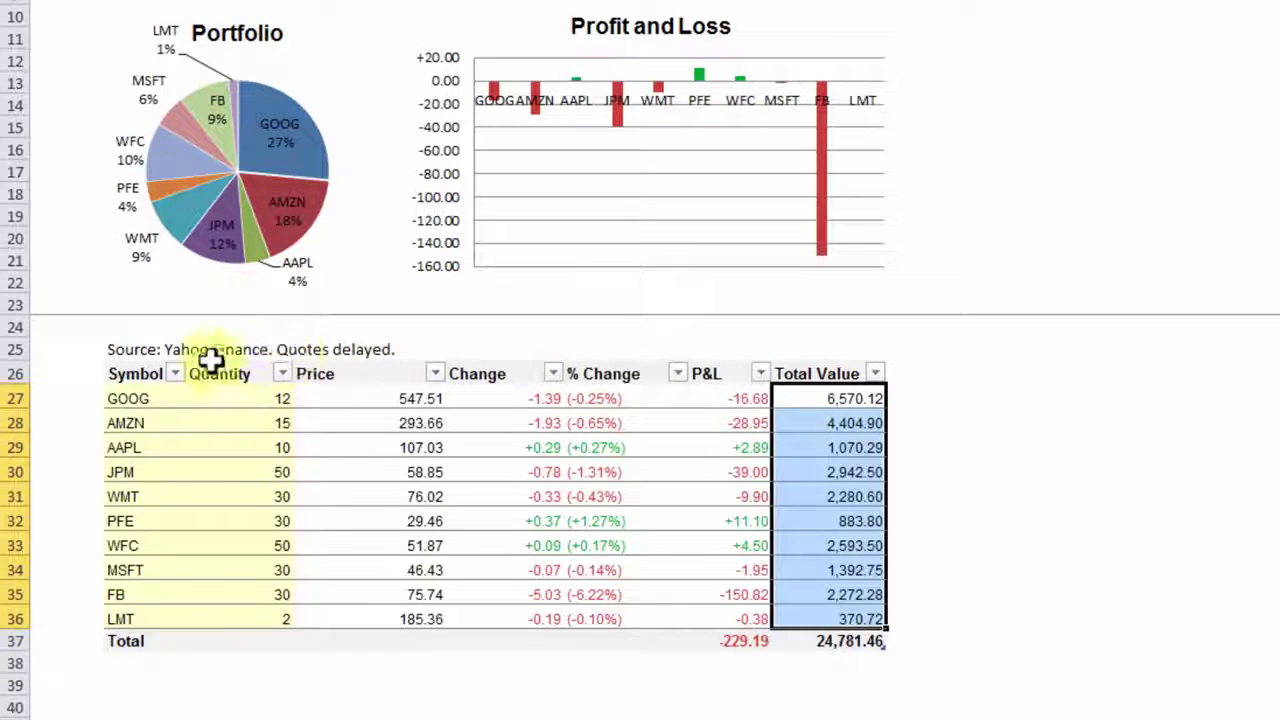
- Change symbol GOOG in A27 to YHOO and set its quantity in B27 to 30
click(128, 396)
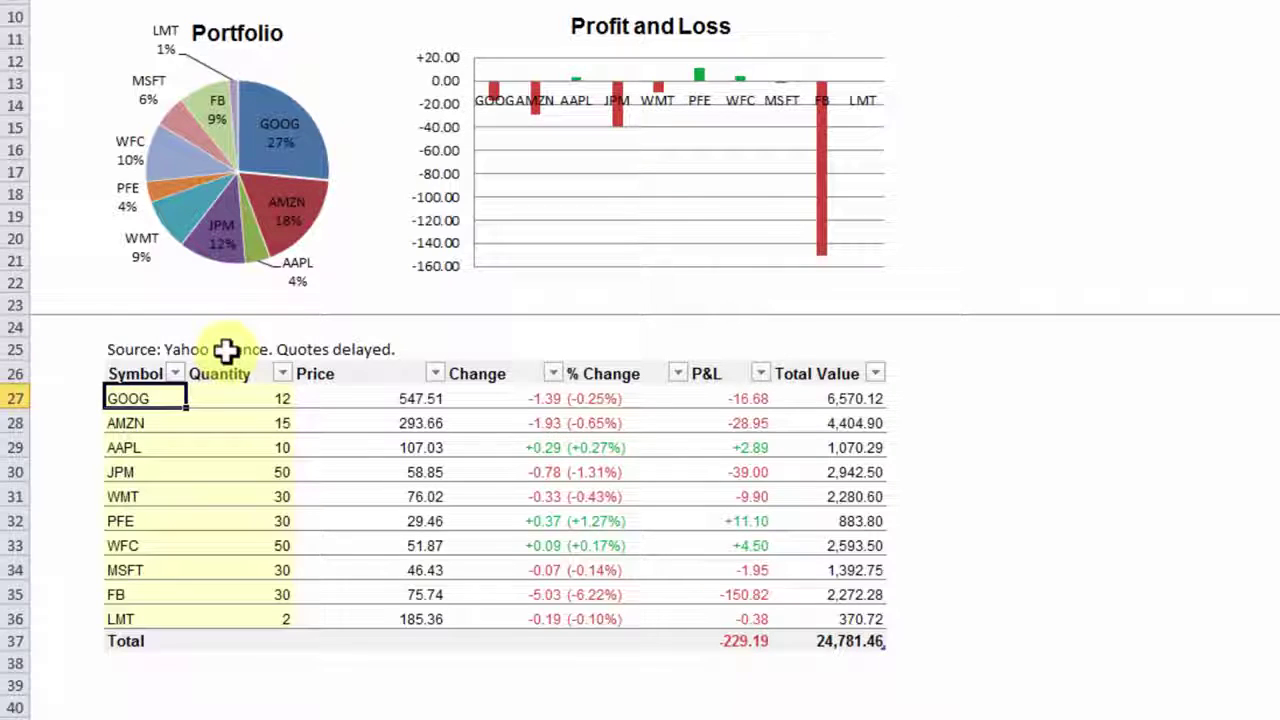
text(YHOO)
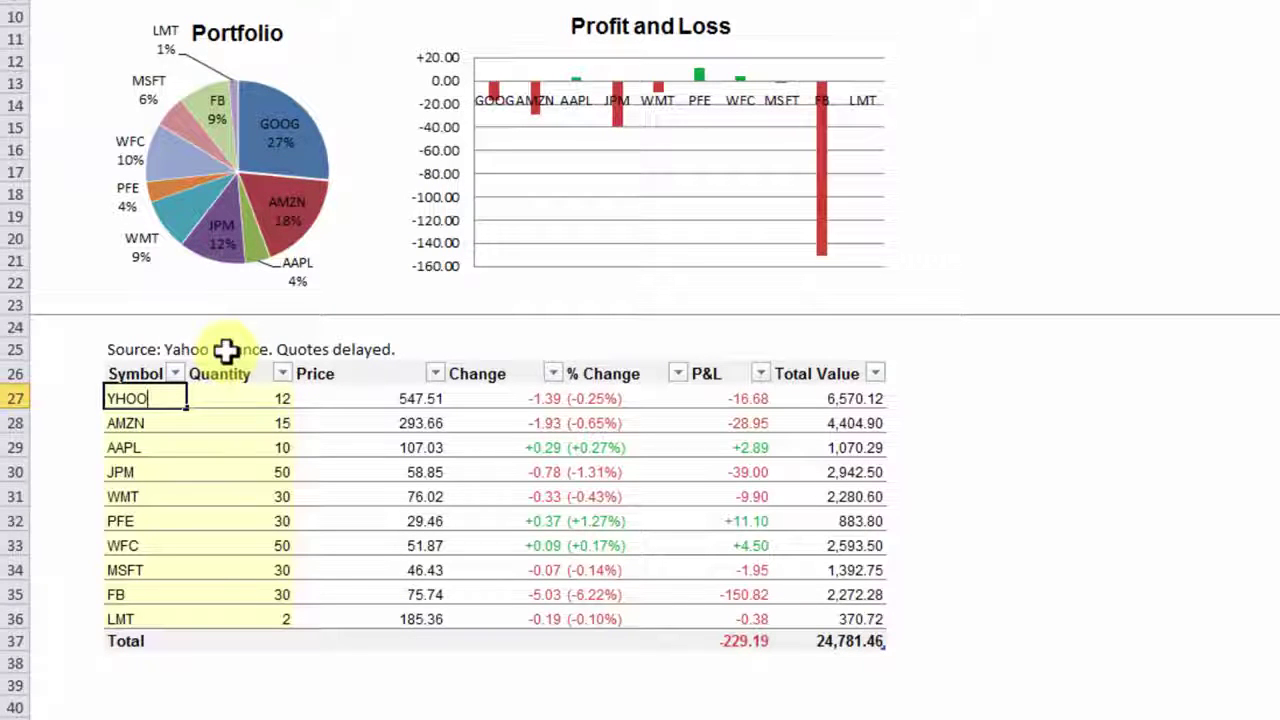
key(Return)
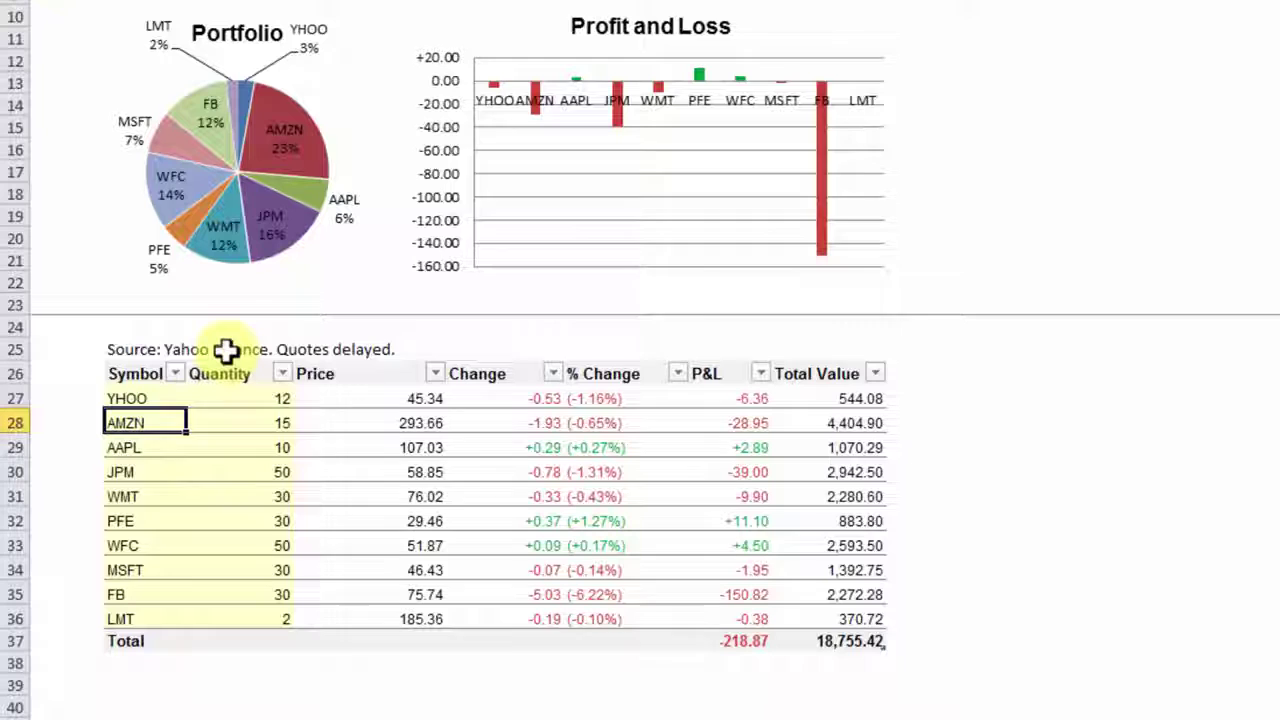
click(255, 399)
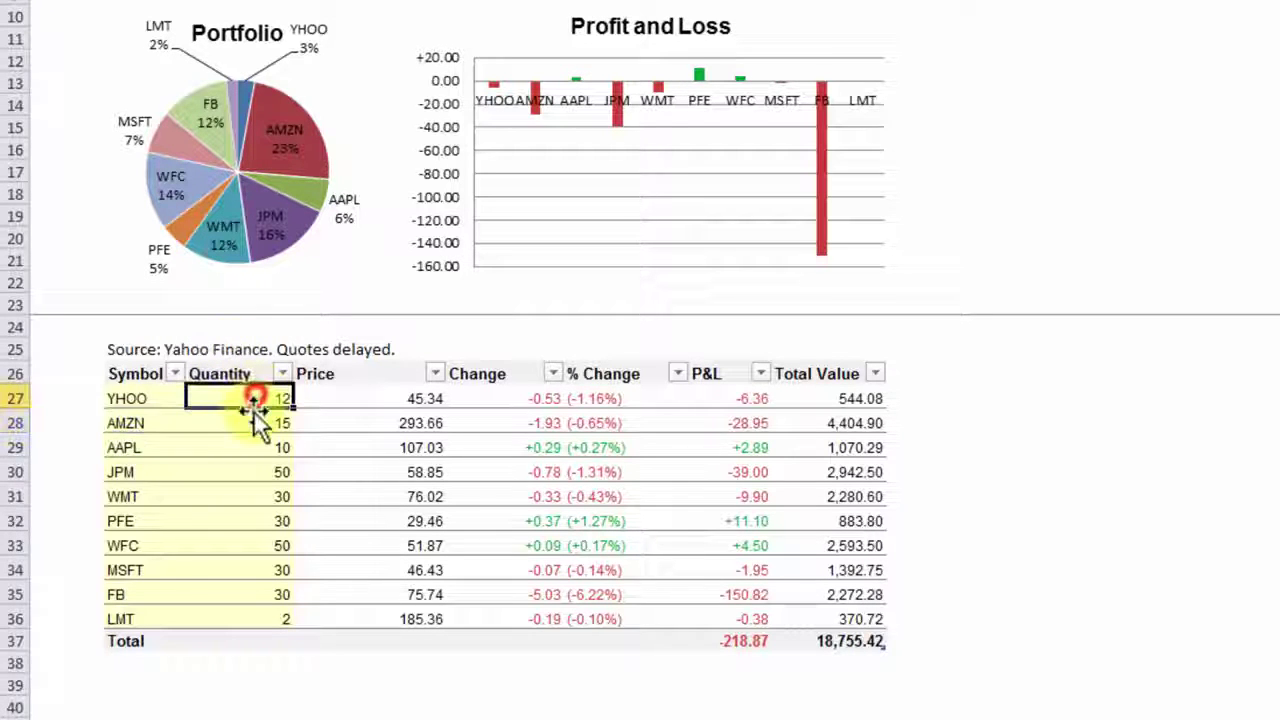
text(3)
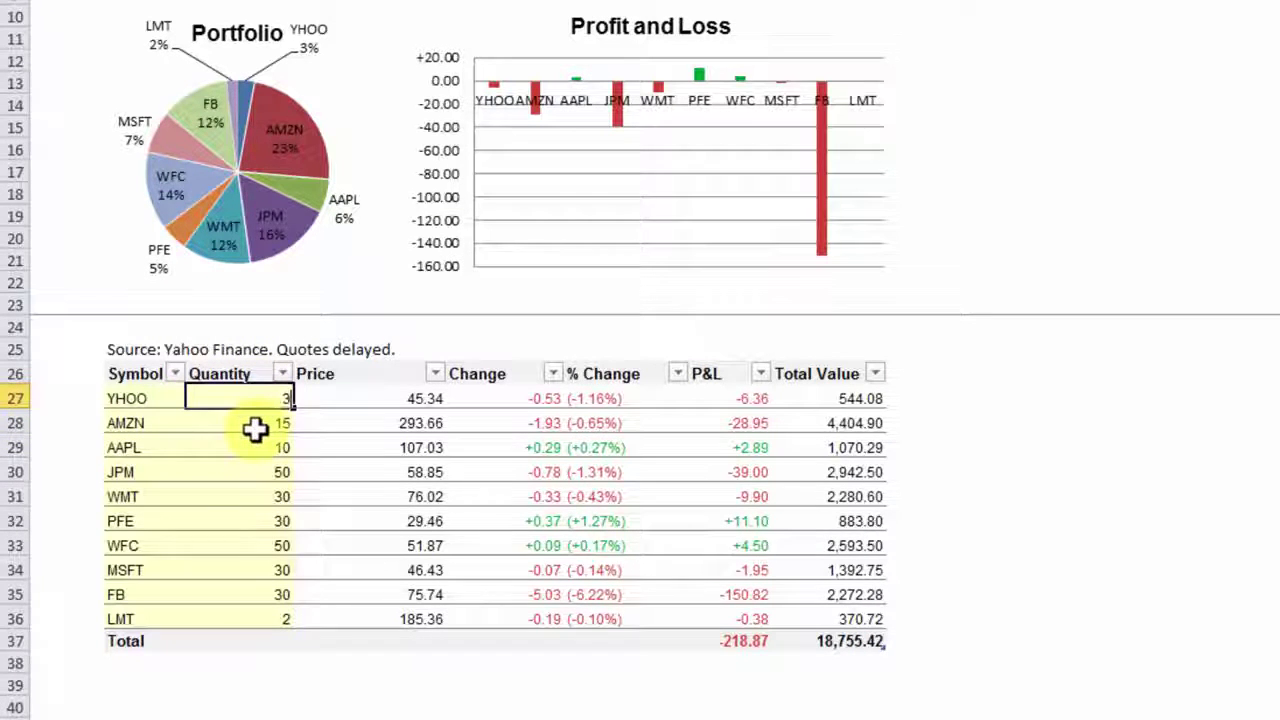
text(0)
key(Return)
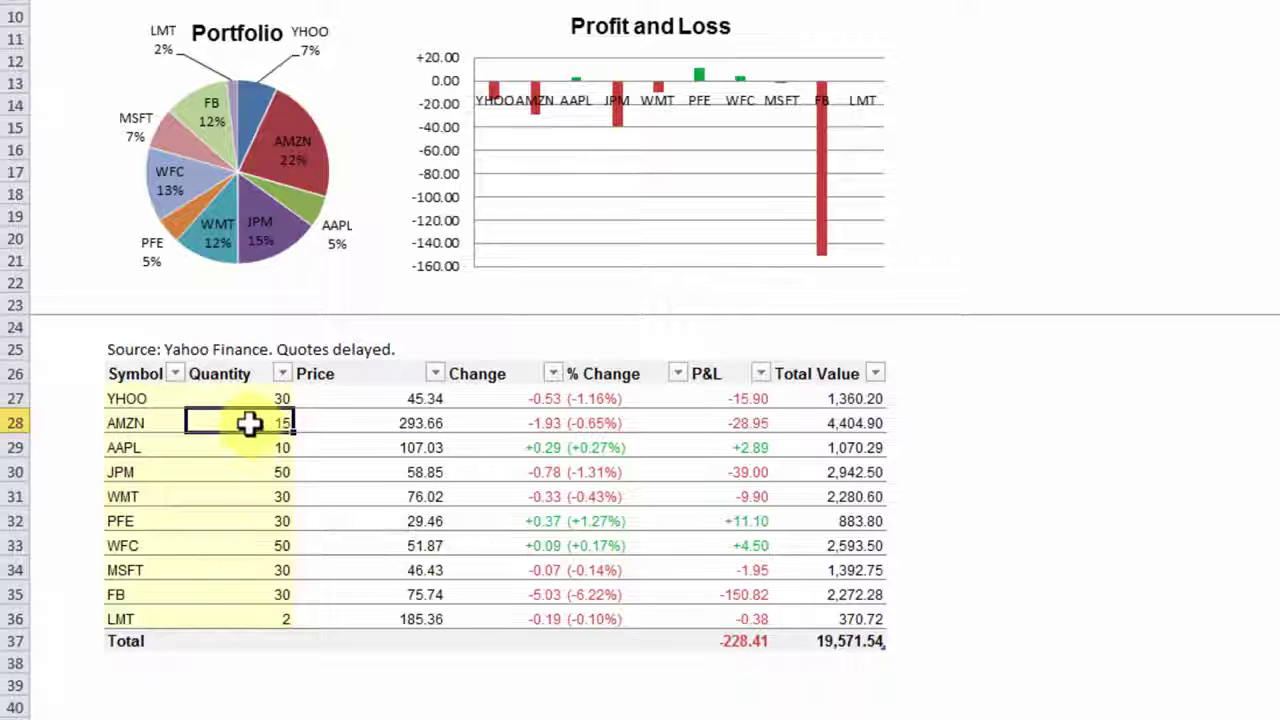
- Delete the AMZN, AAPL and JPM rows and insert a blank row at row 29
drag(10, 422, 12, 468)
right_click(14, 452)
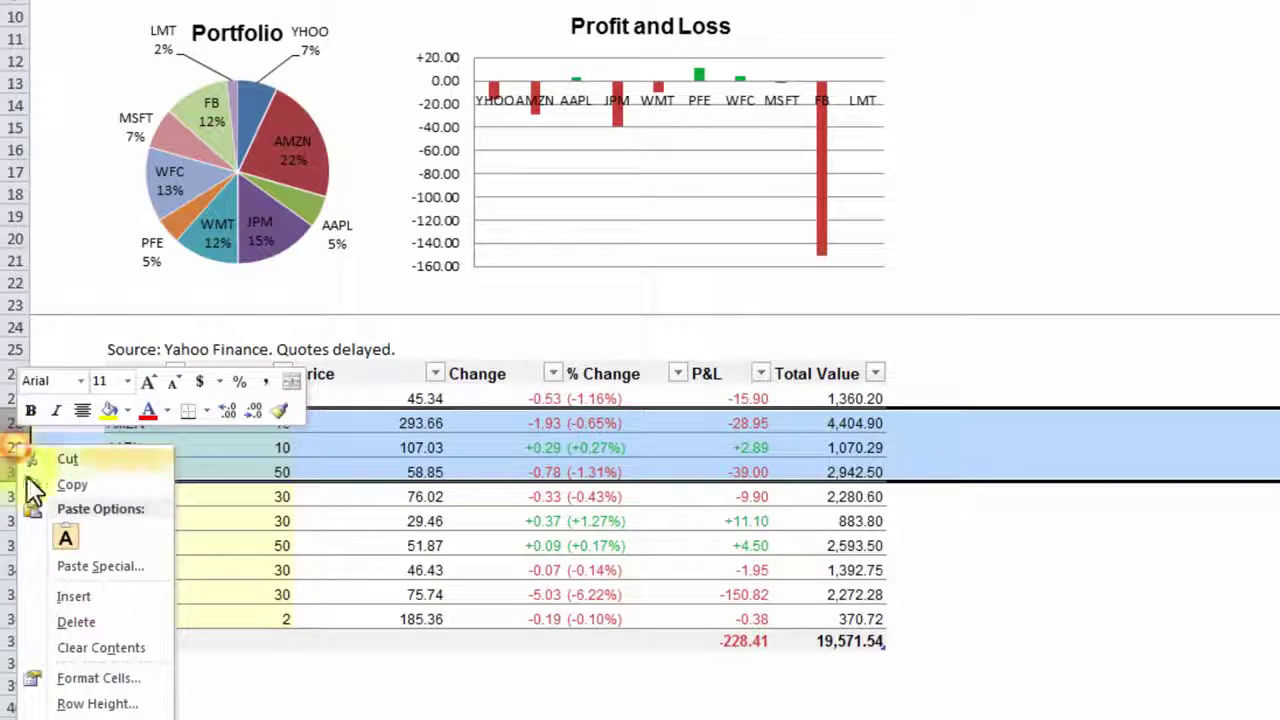
click(61, 615)
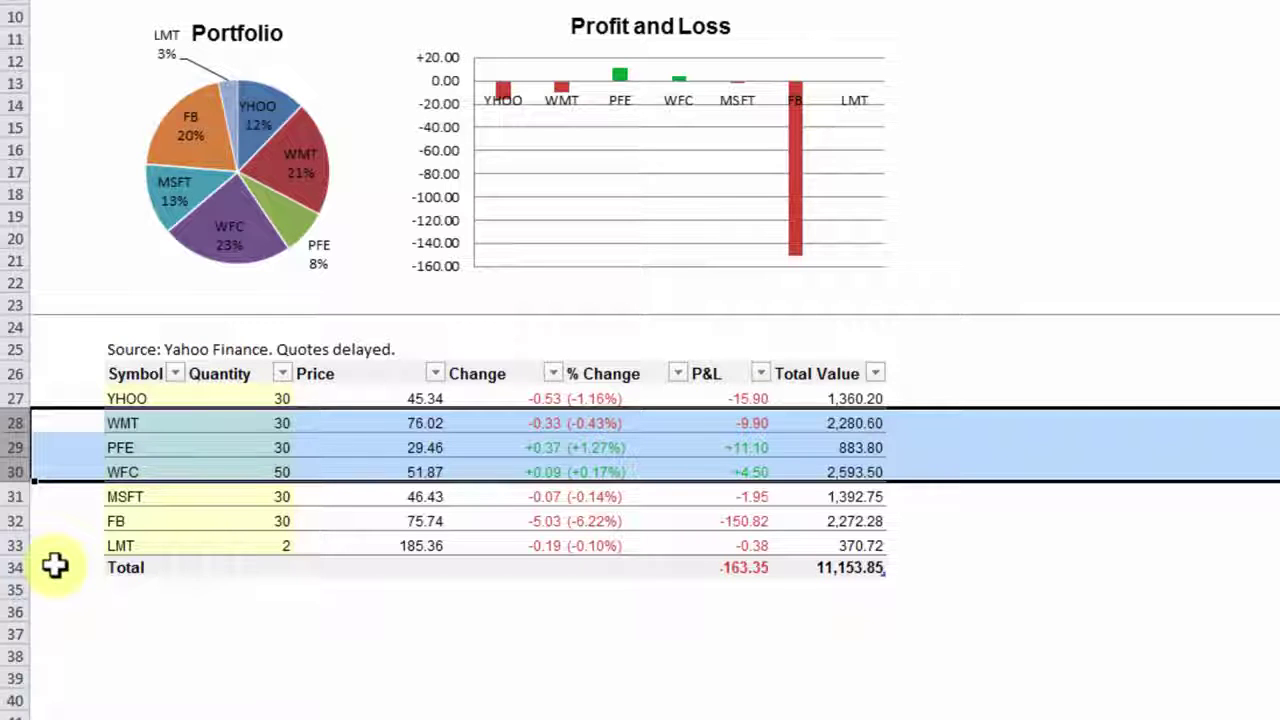
click(16, 443)
right_click(16, 444)
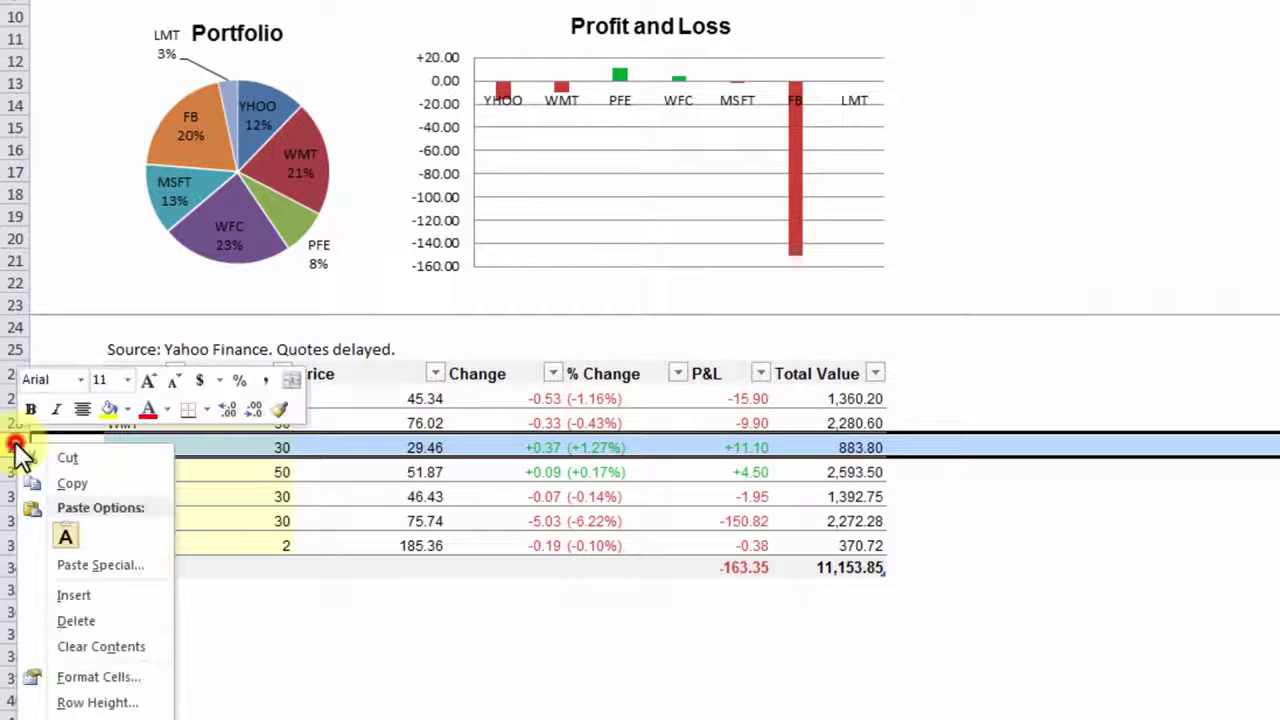
click(63, 594)
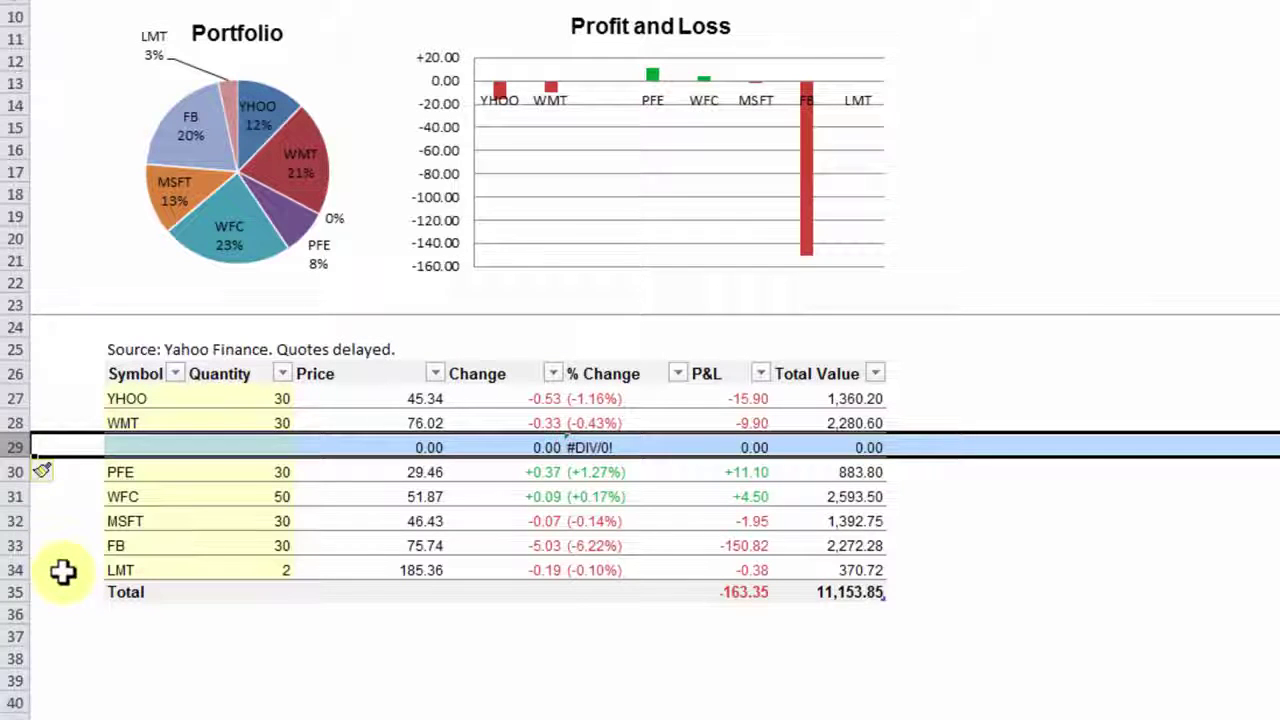
- Enter symbol KO in the new row 29 with a quantity of 50
click(160, 449)
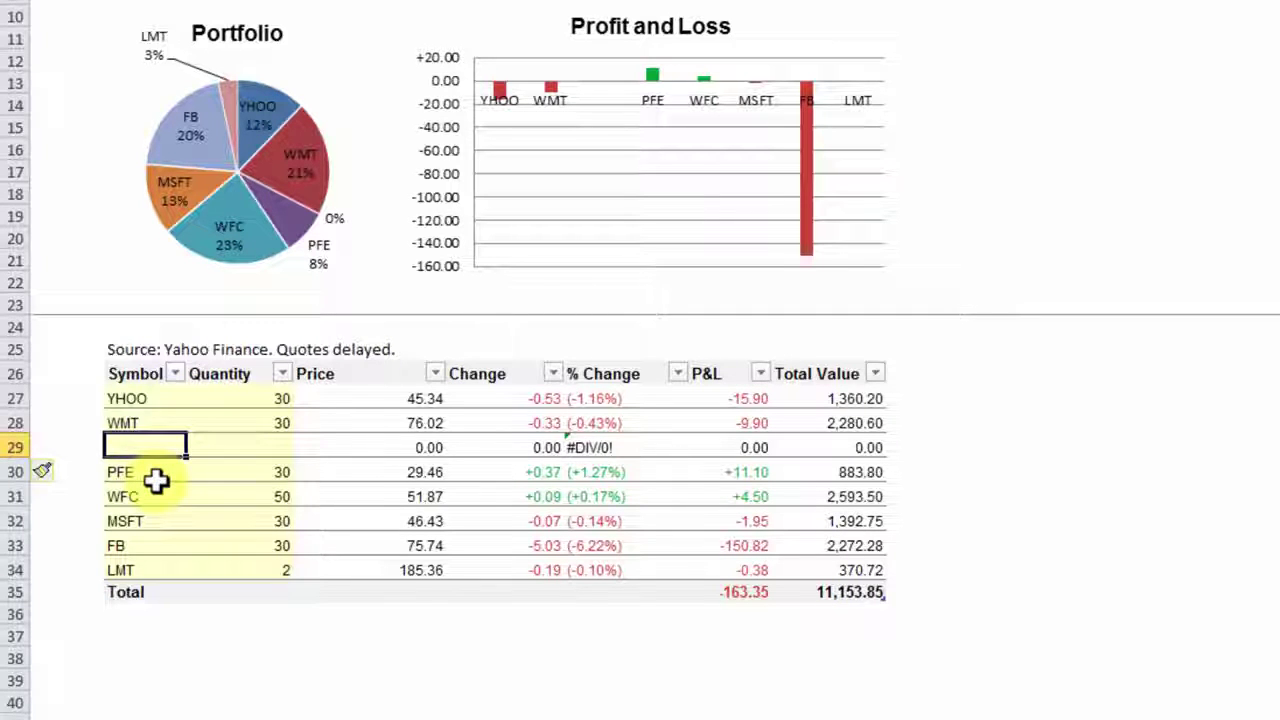
text(KO)
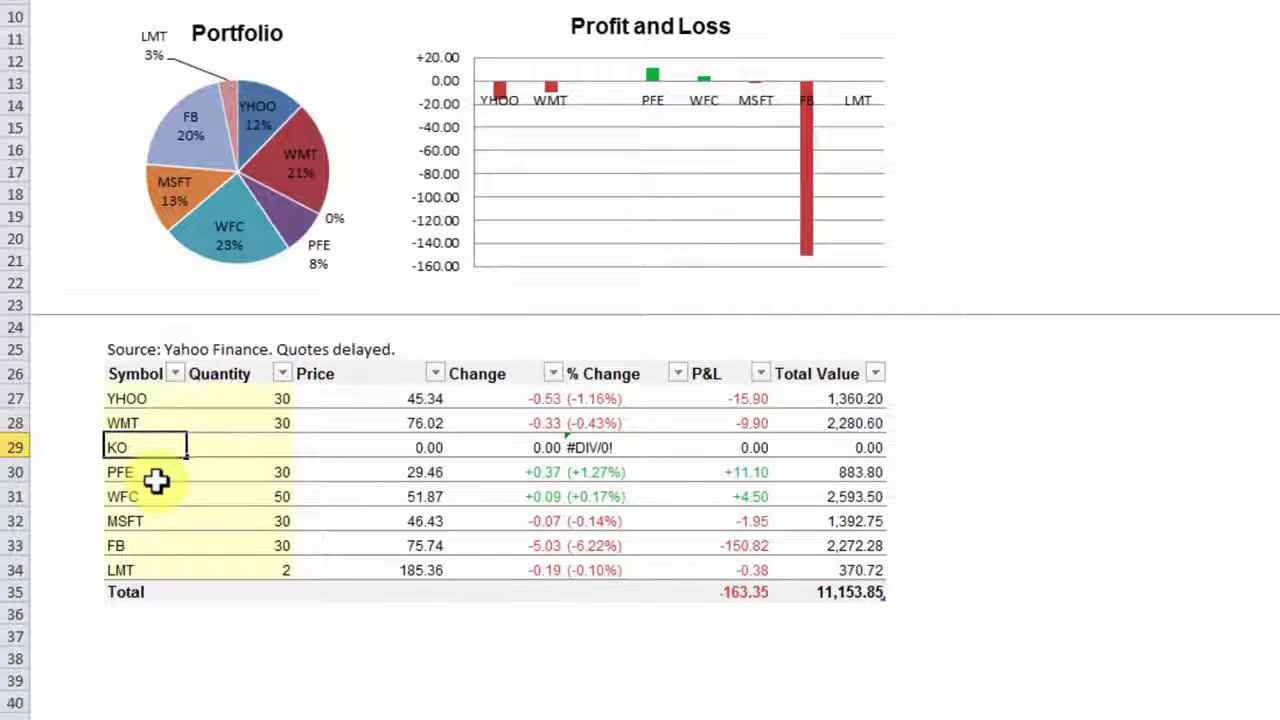
key(Return)
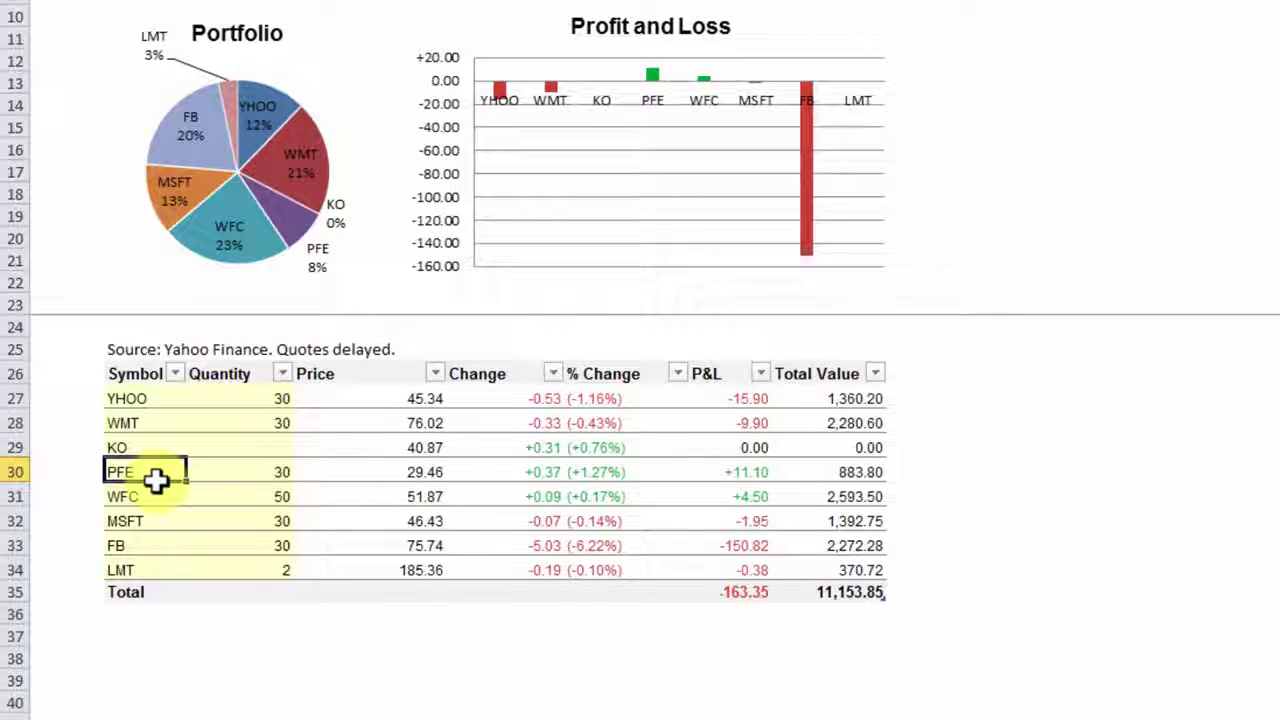
click(258, 442)
text(50)
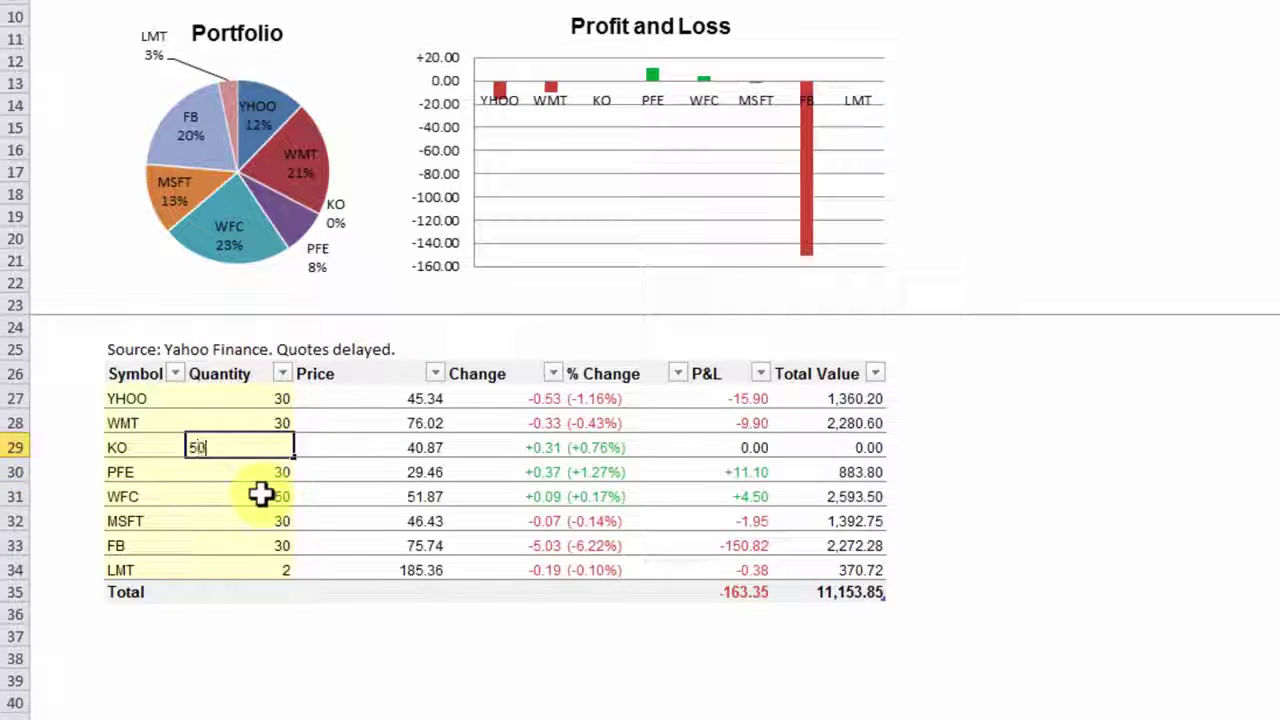
key(Return)
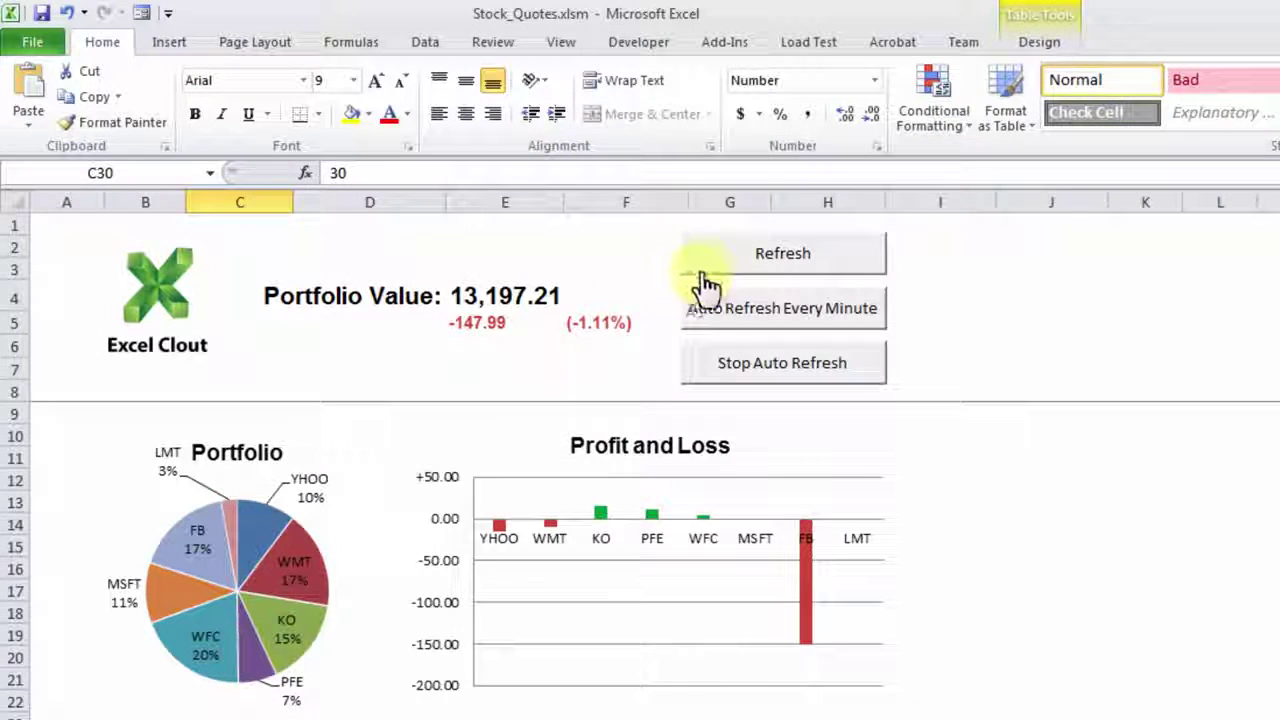
- Refresh the quotes twice, then start and stop the per-minute auto refresh
click(705, 268)
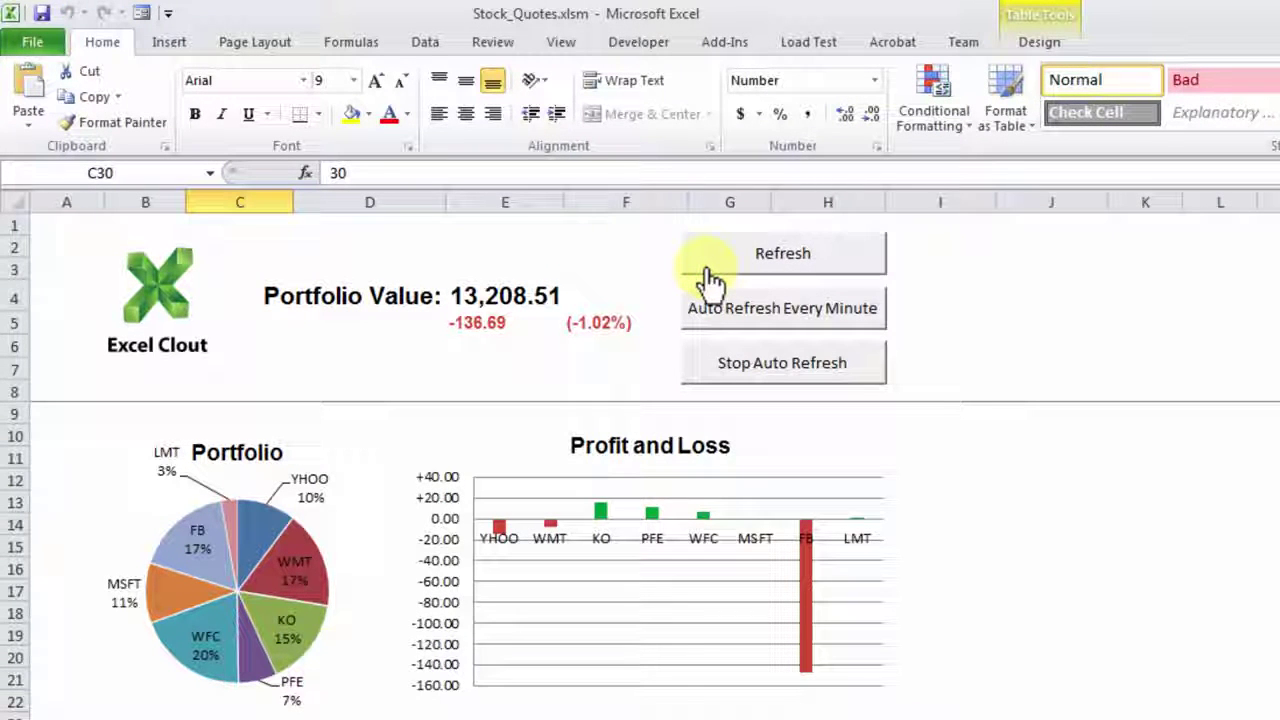
click(706, 270)
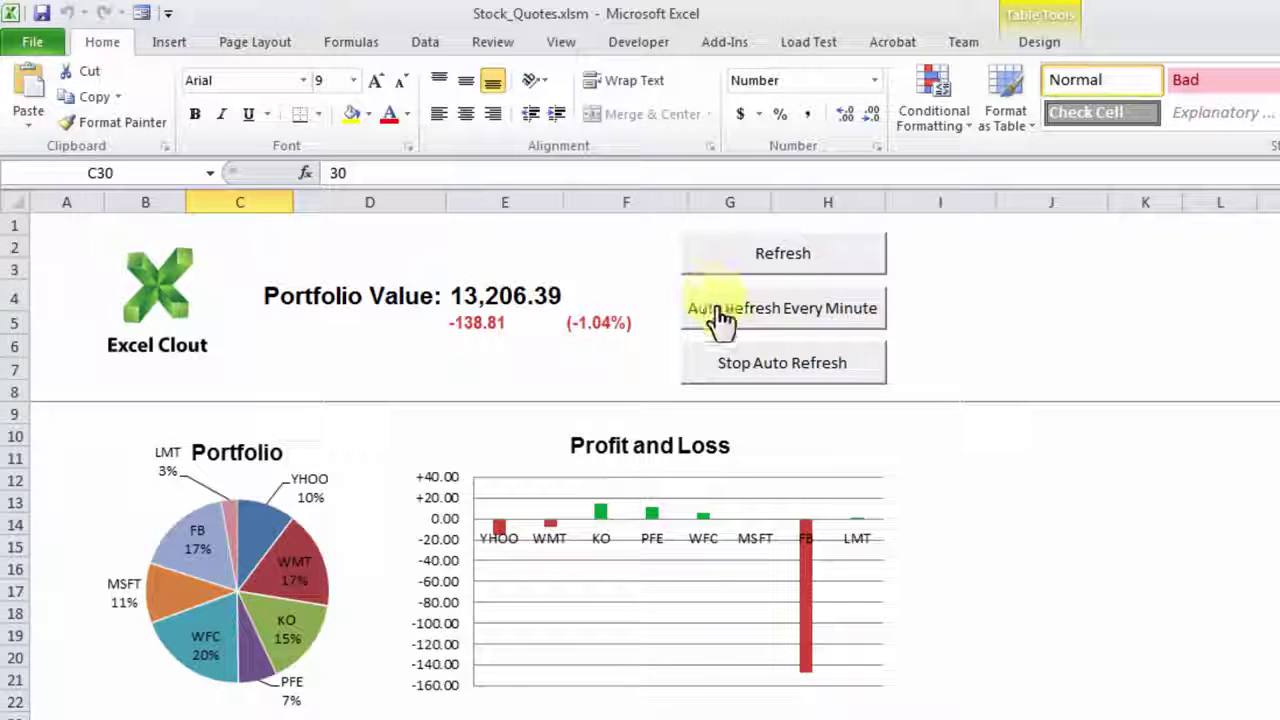
click(720, 316)
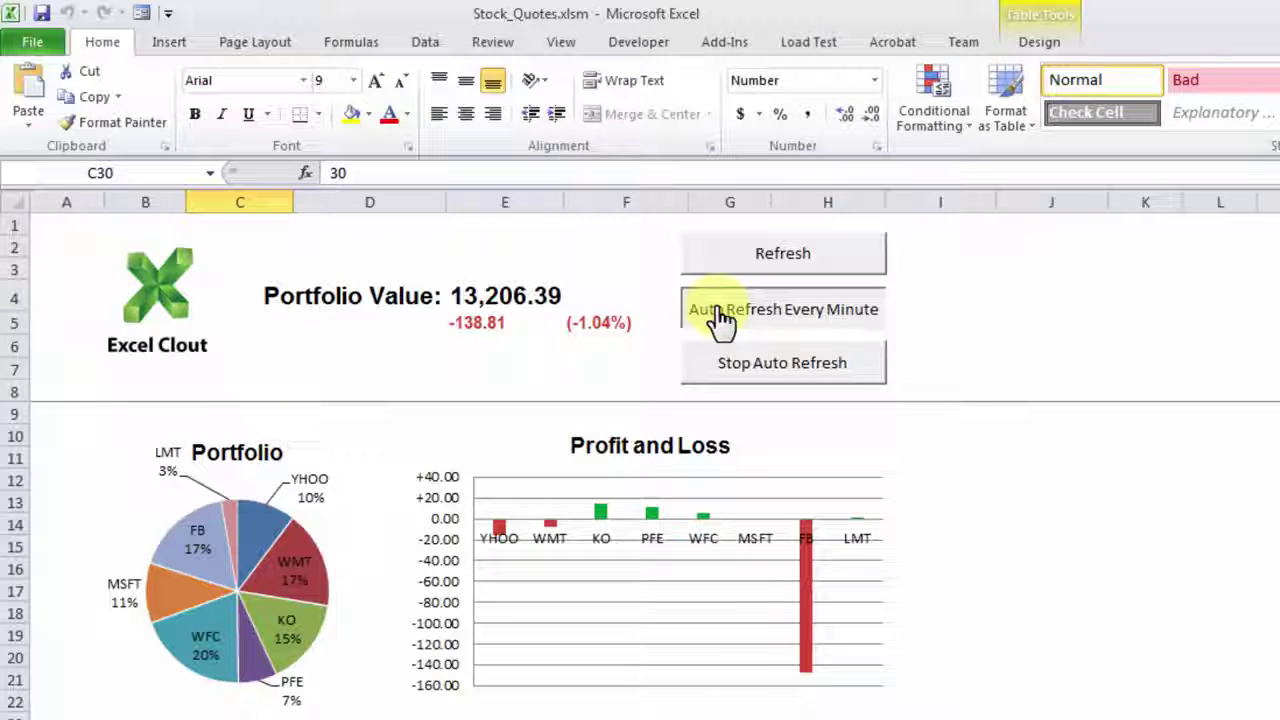
click(720, 316)
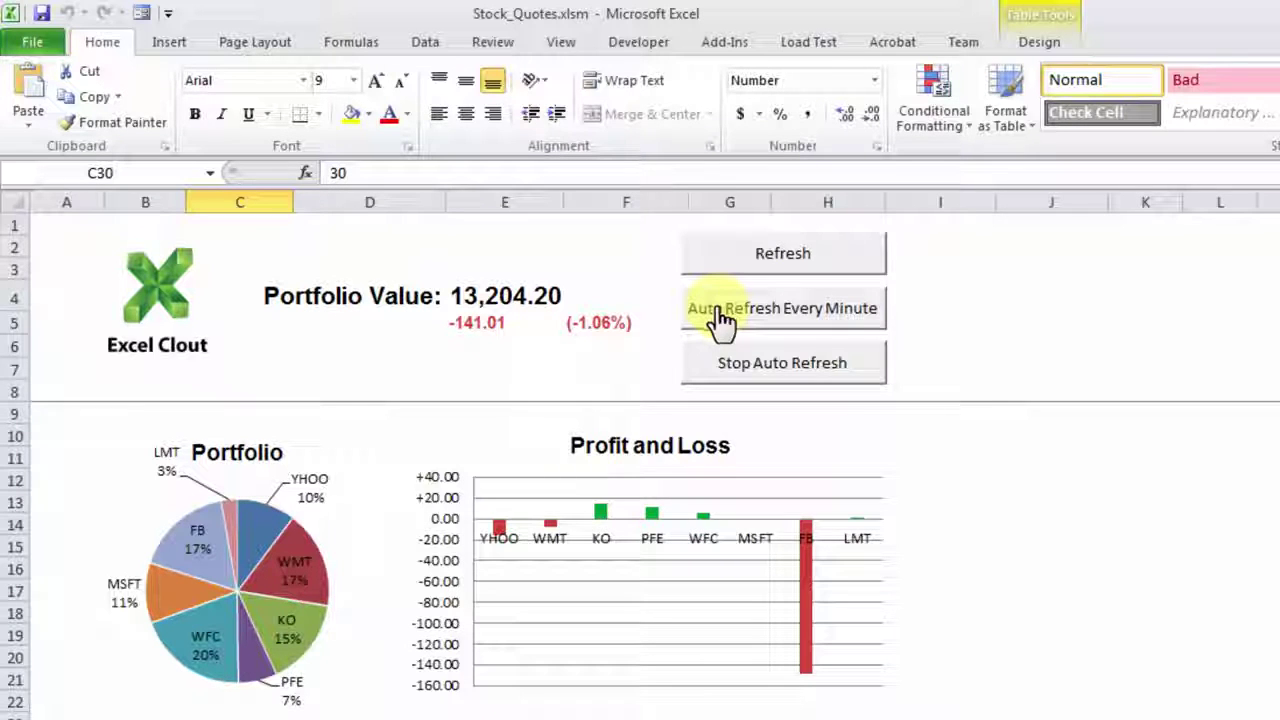
click(715, 368)
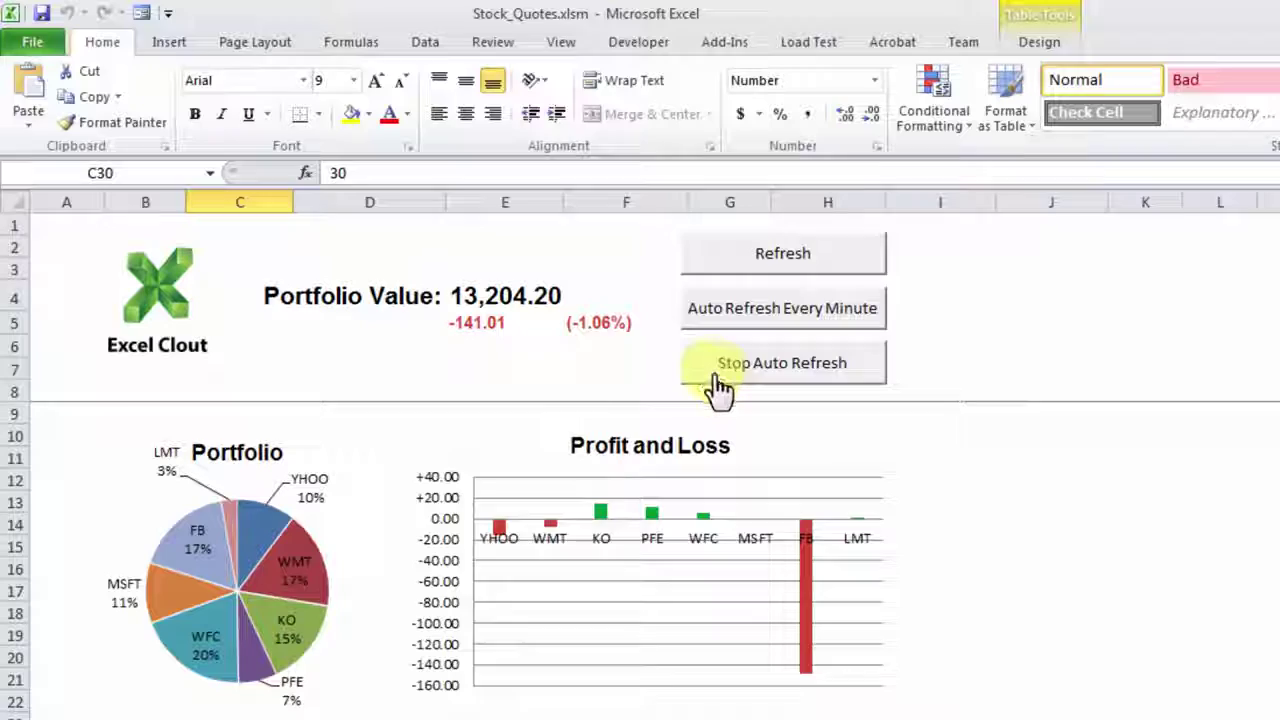
click(719, 384)
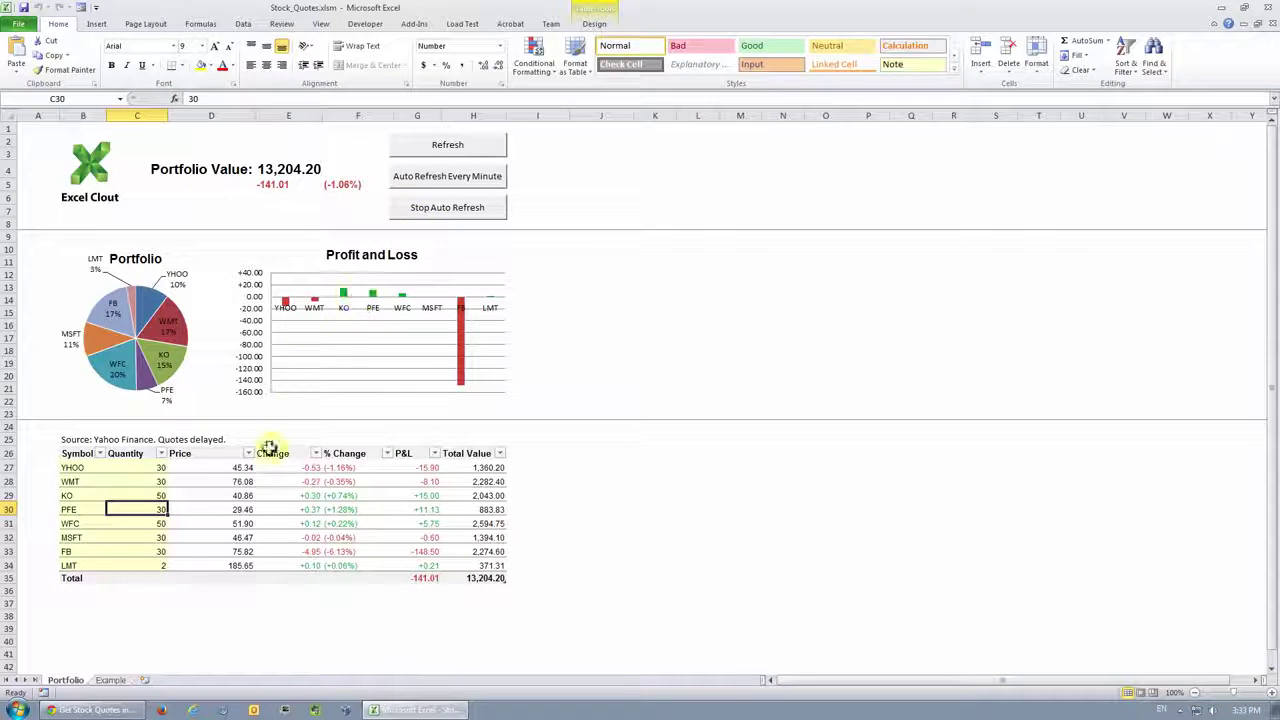
- Switch to the Example sheet listing the sample quotes and stock functions like =StockQuote(symbol)
click(112, 681)
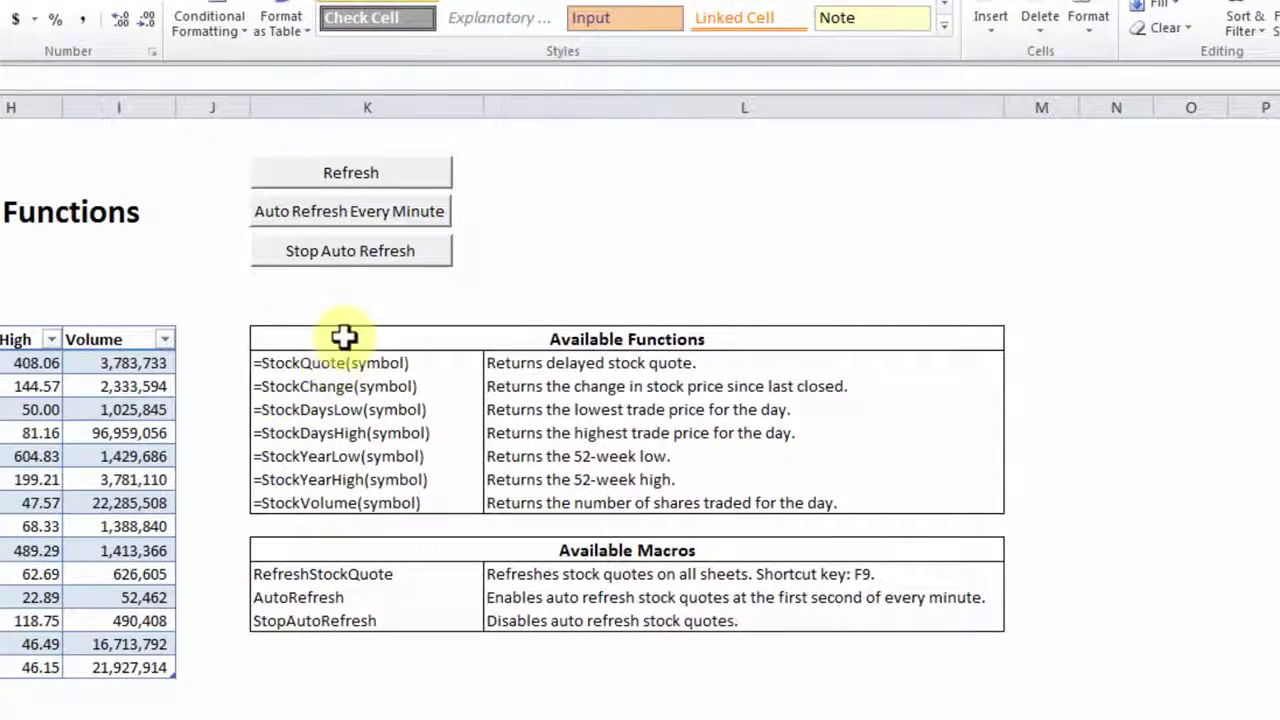
drag(344, 337, 363, 515)
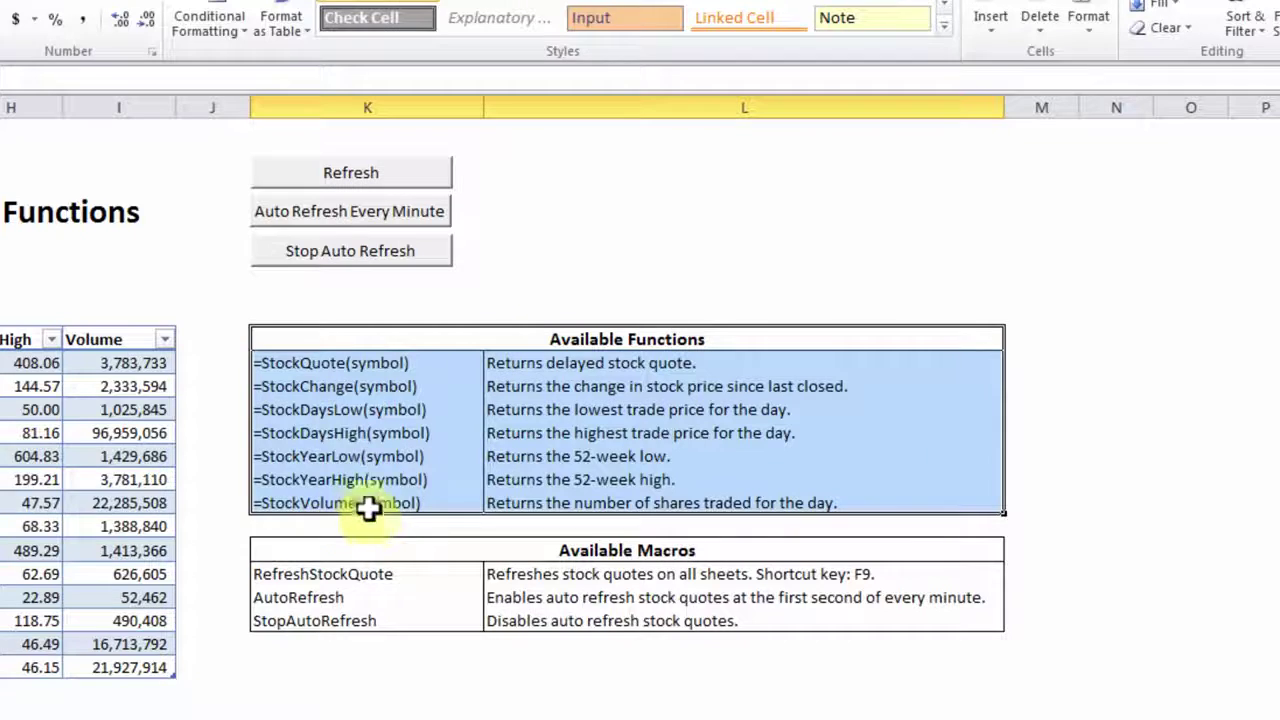
click(421, 362)
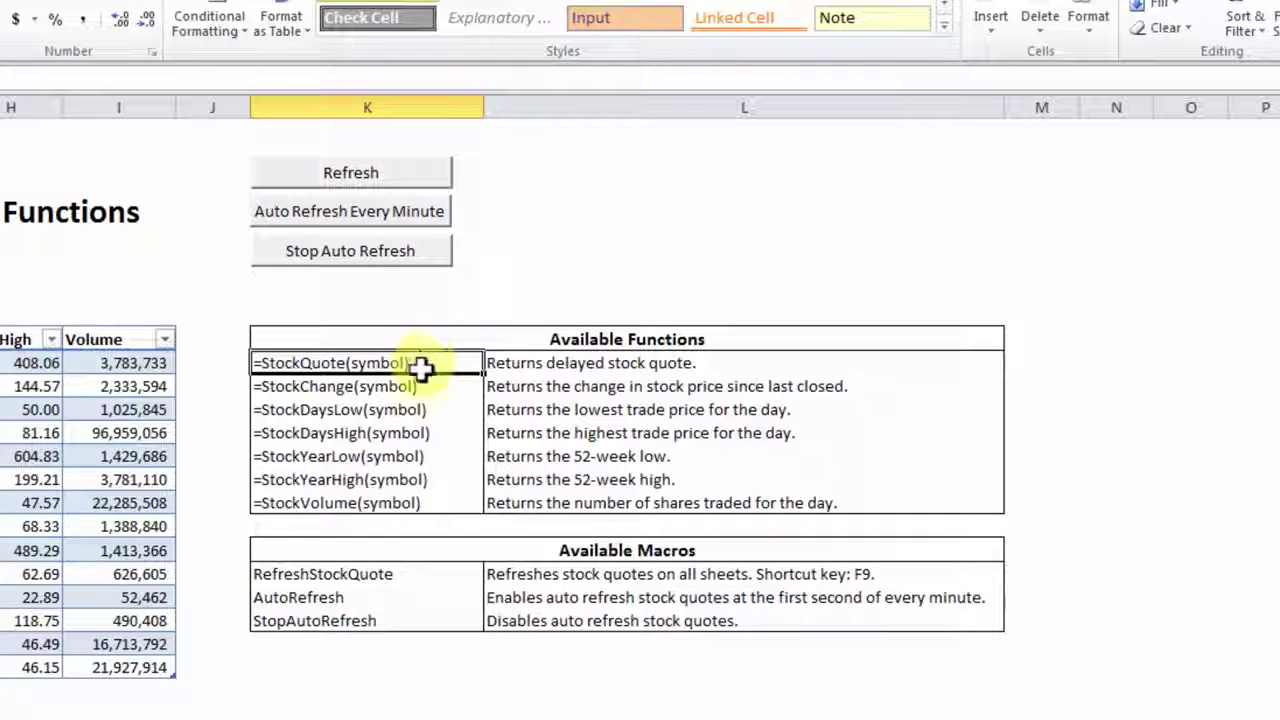
click(428, 380)
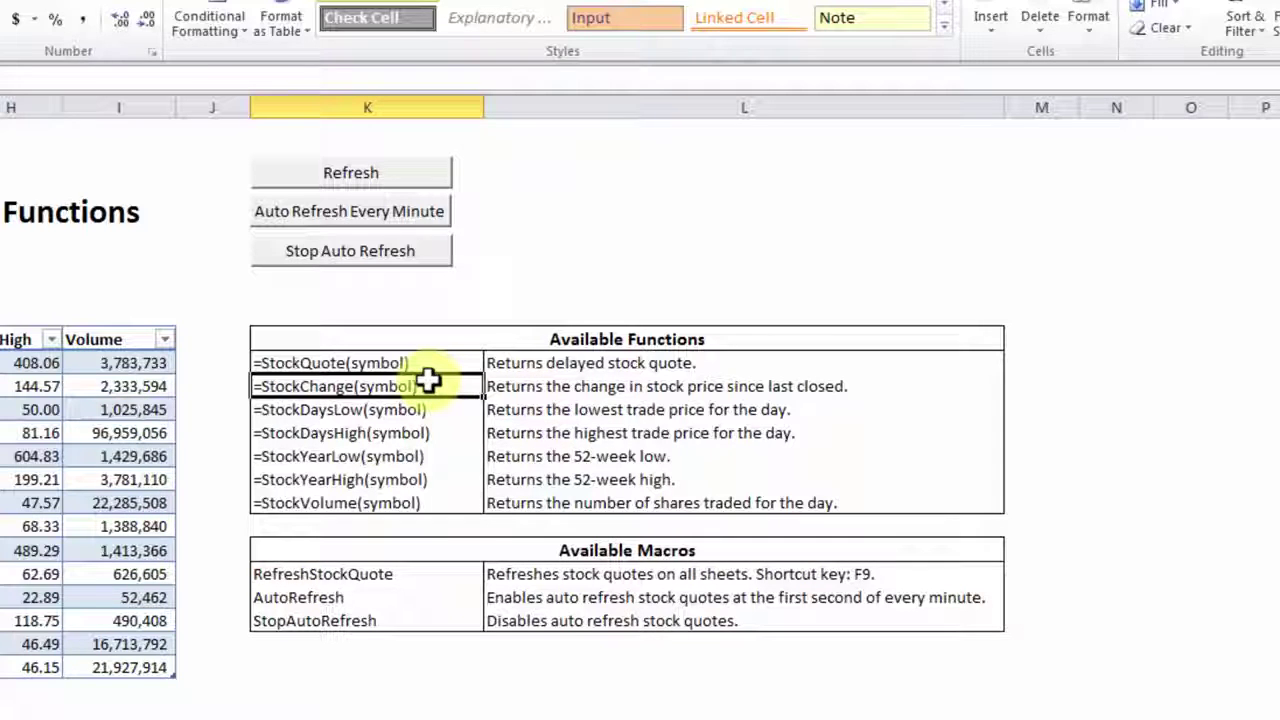
click(428, 410)
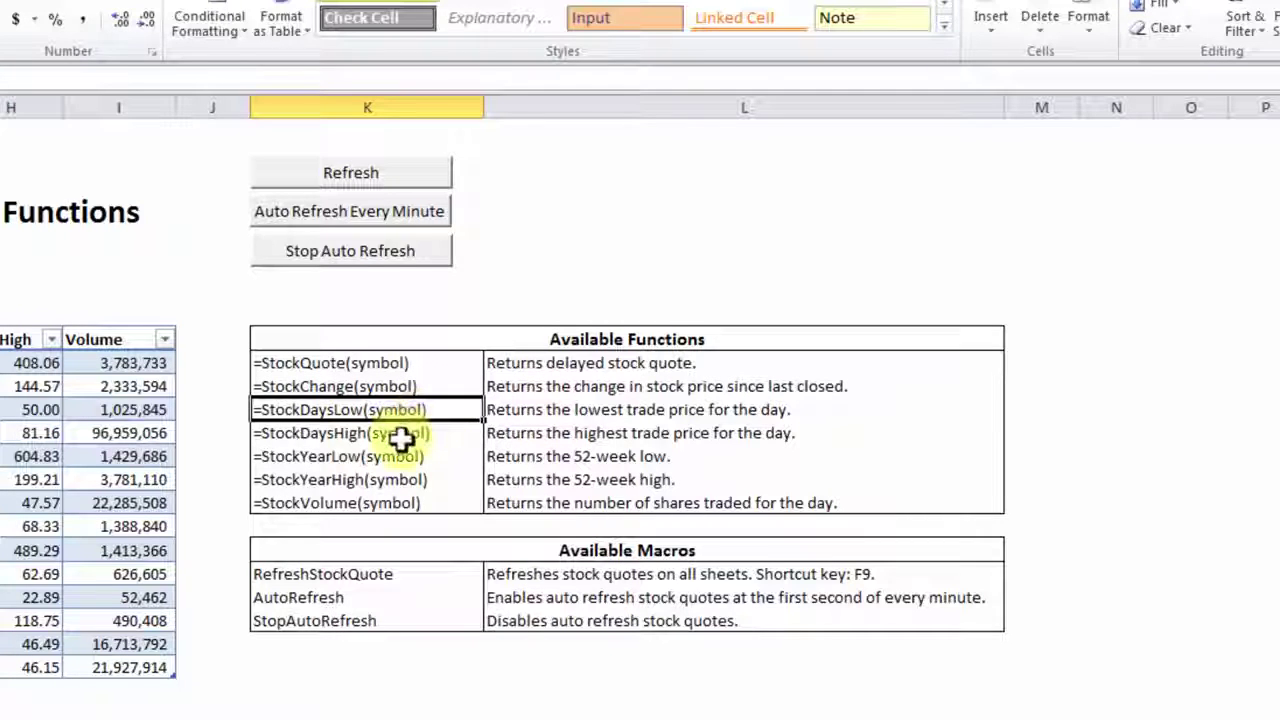
click(402, 436)
click(374, 457)
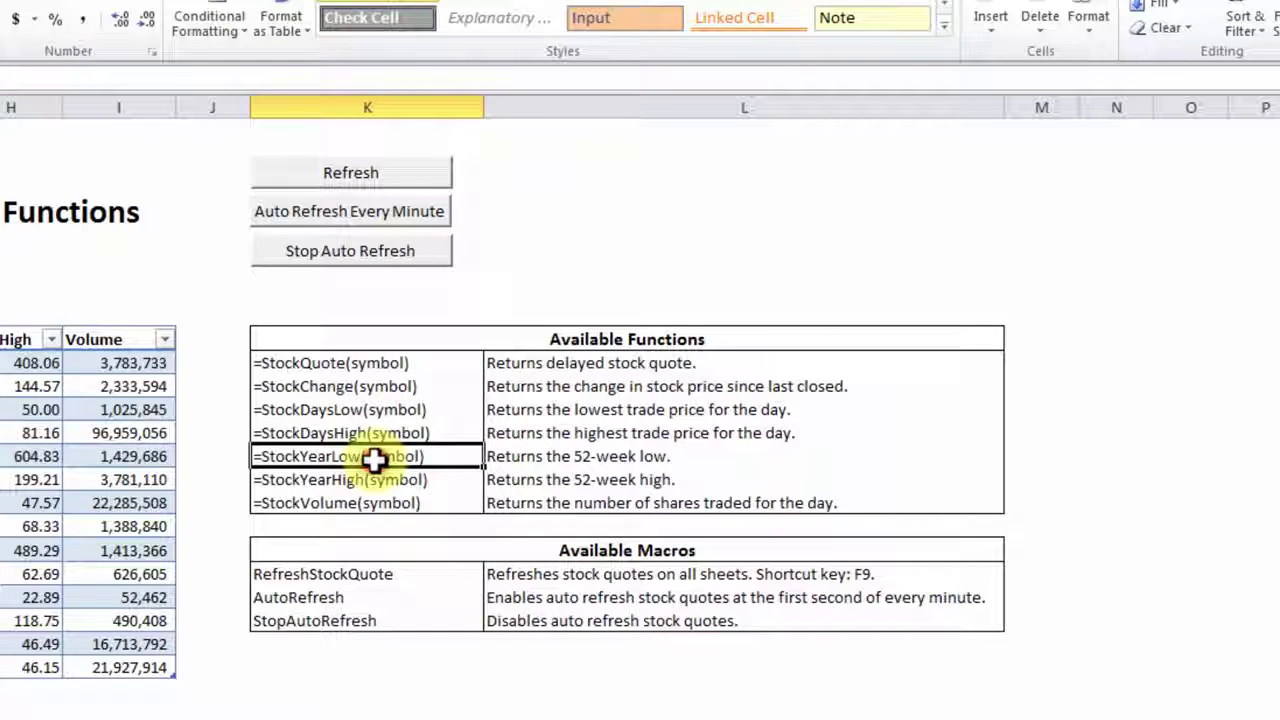
click(353, 480)
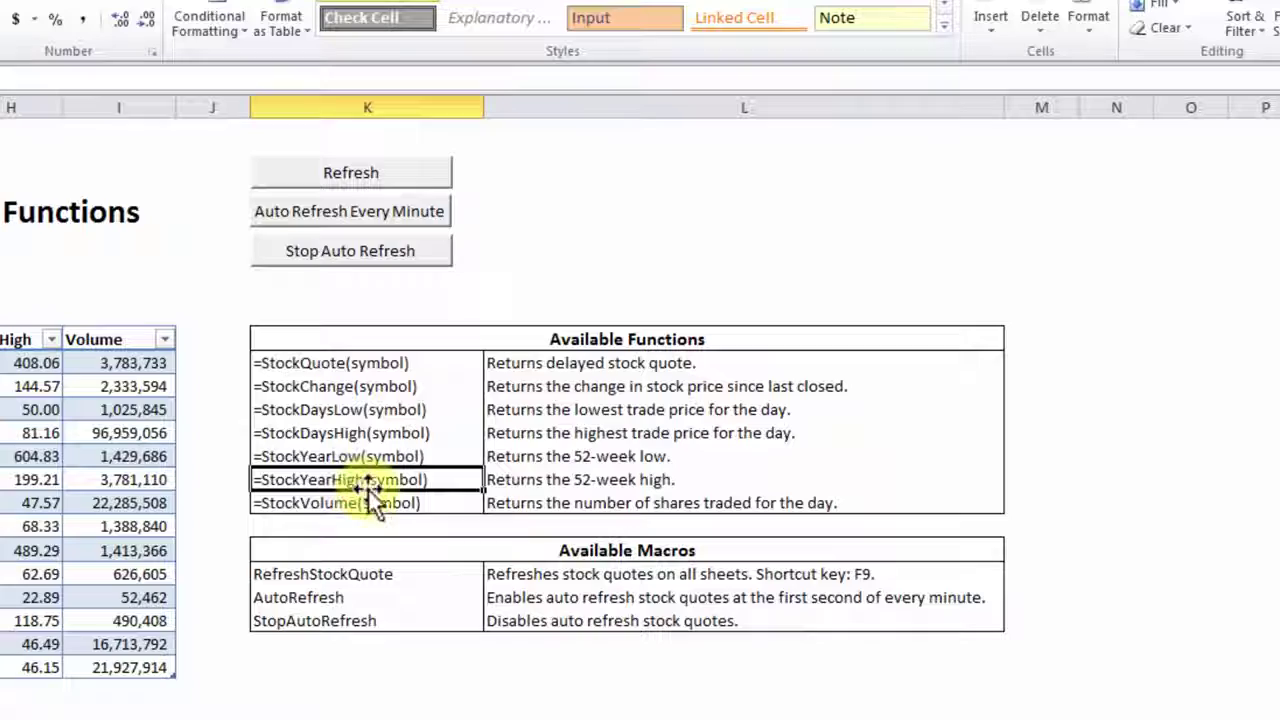
click(386, 505)
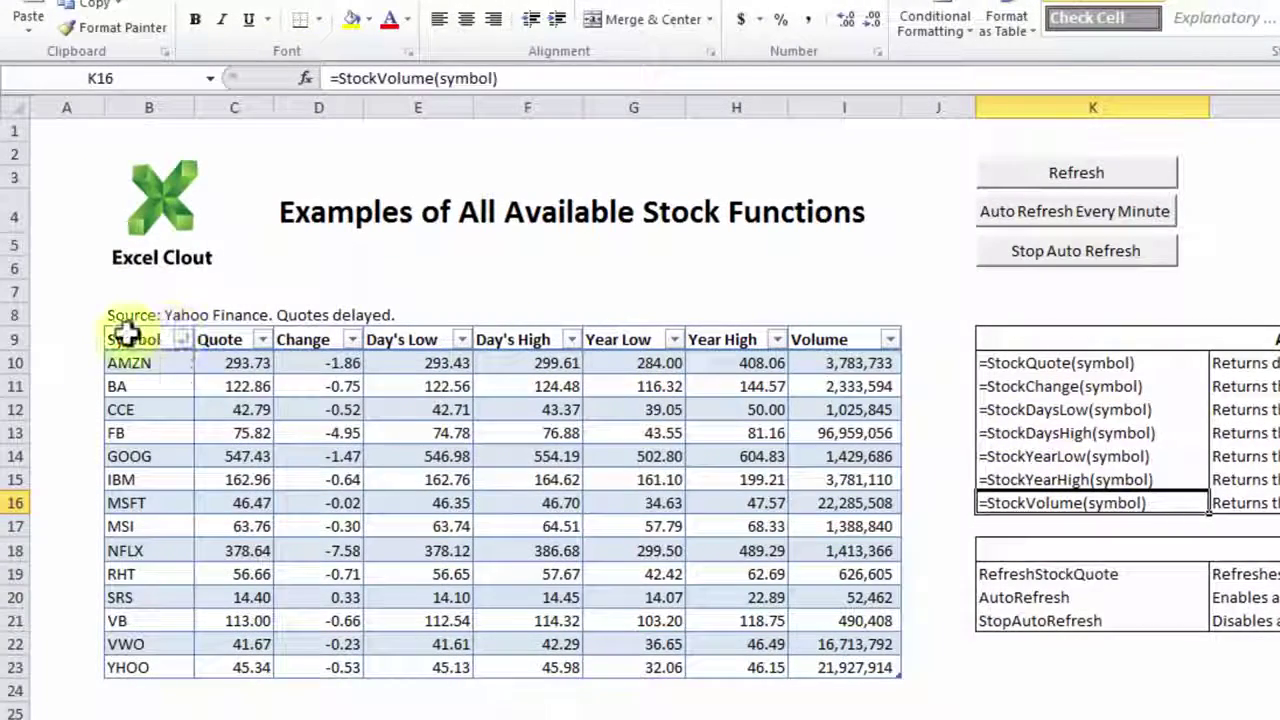
drag(128, 333, 884, 658)
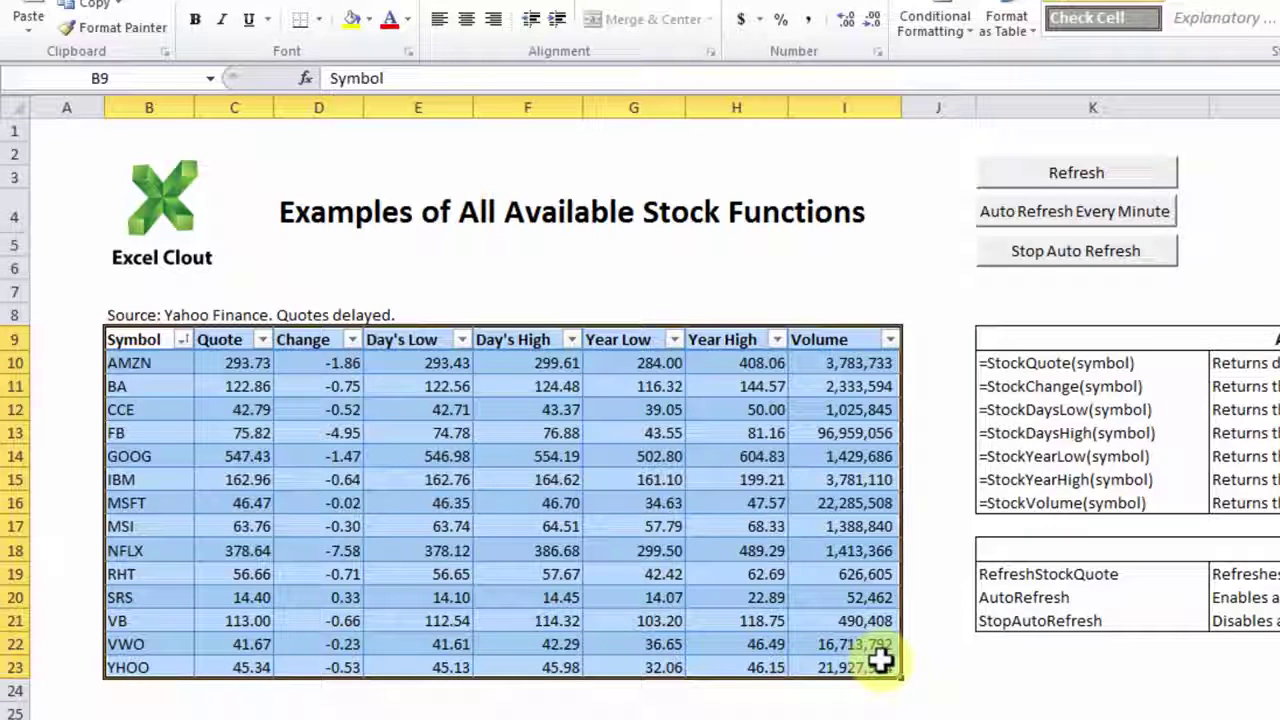
click(162, 364)
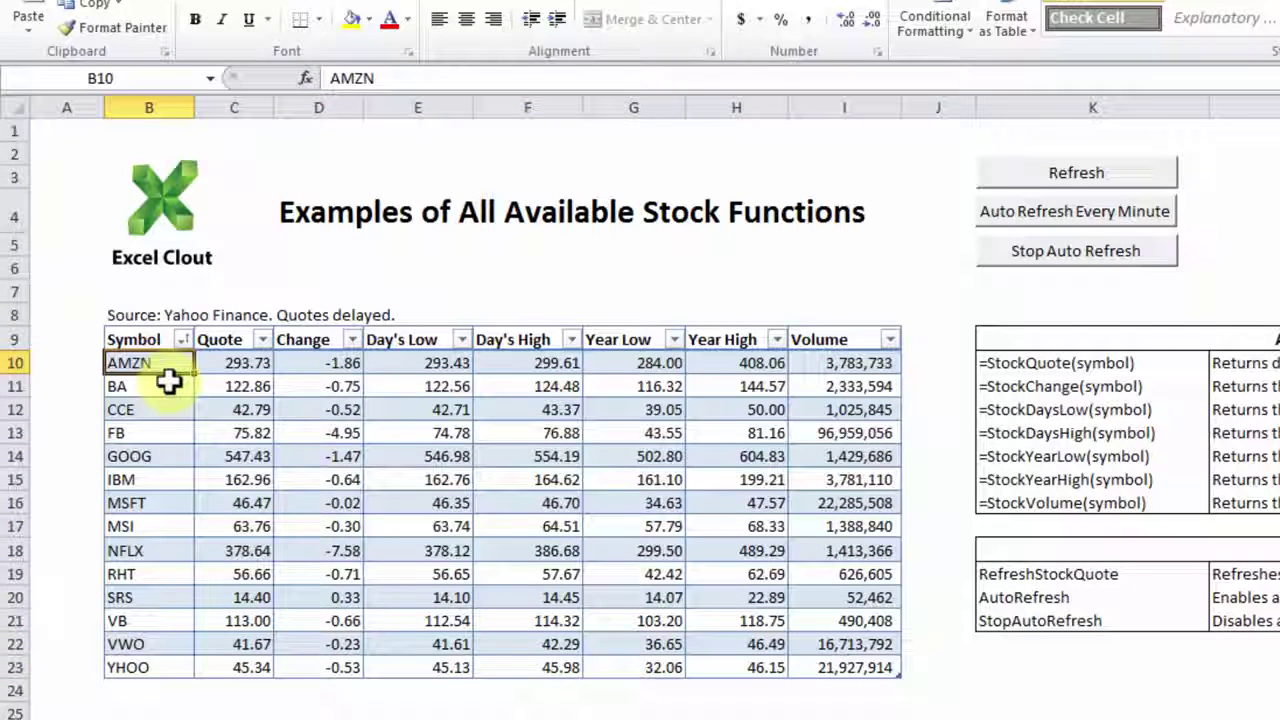
click(213, 363)
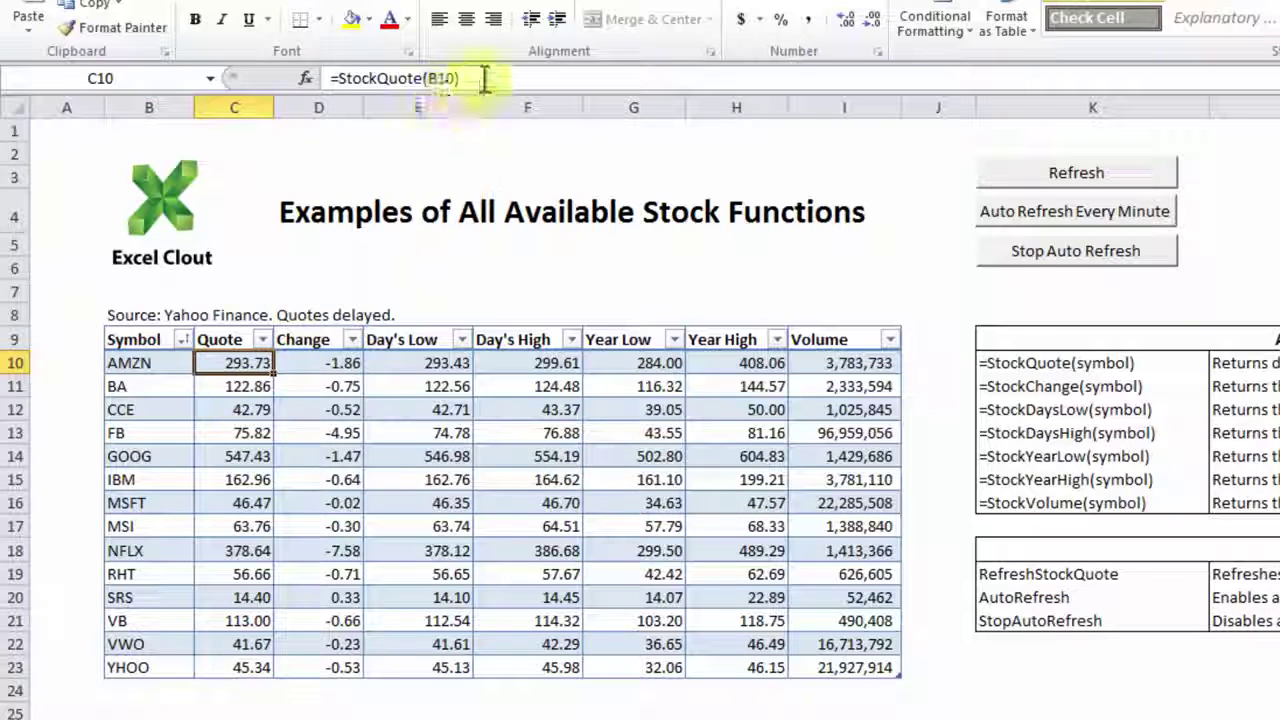
drag(484, 80, 251, 77)
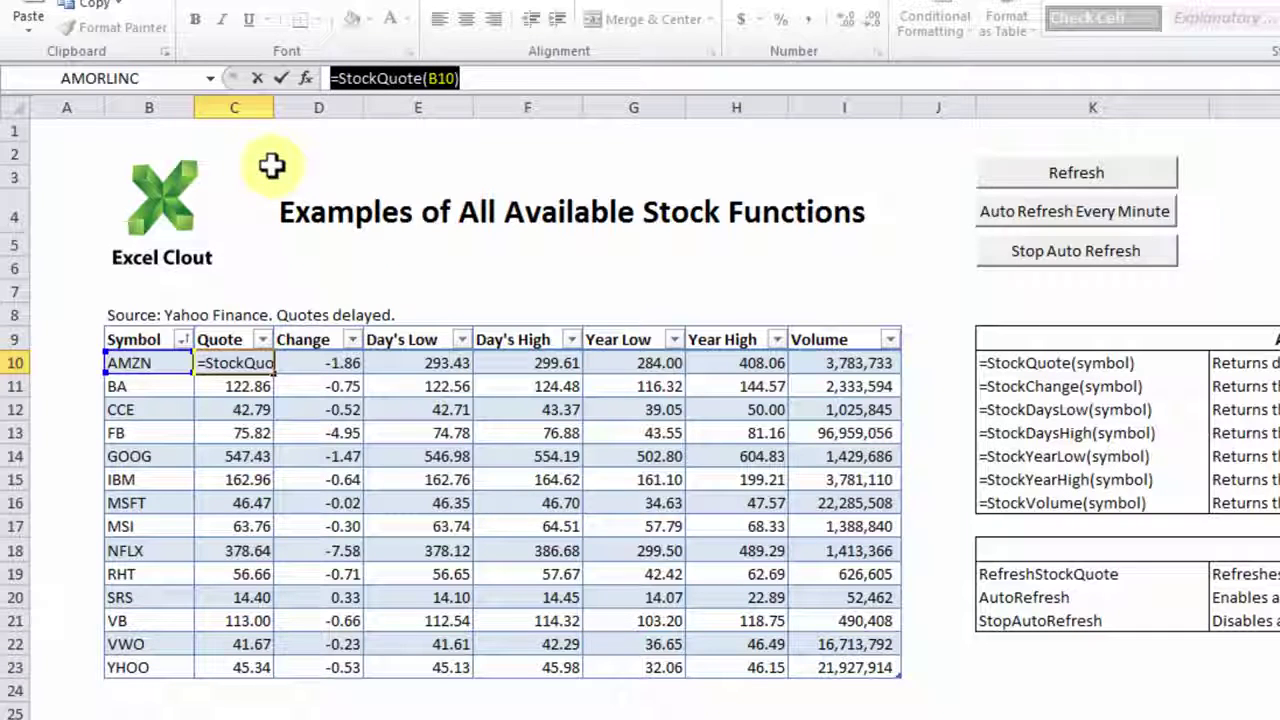
key(Escape)
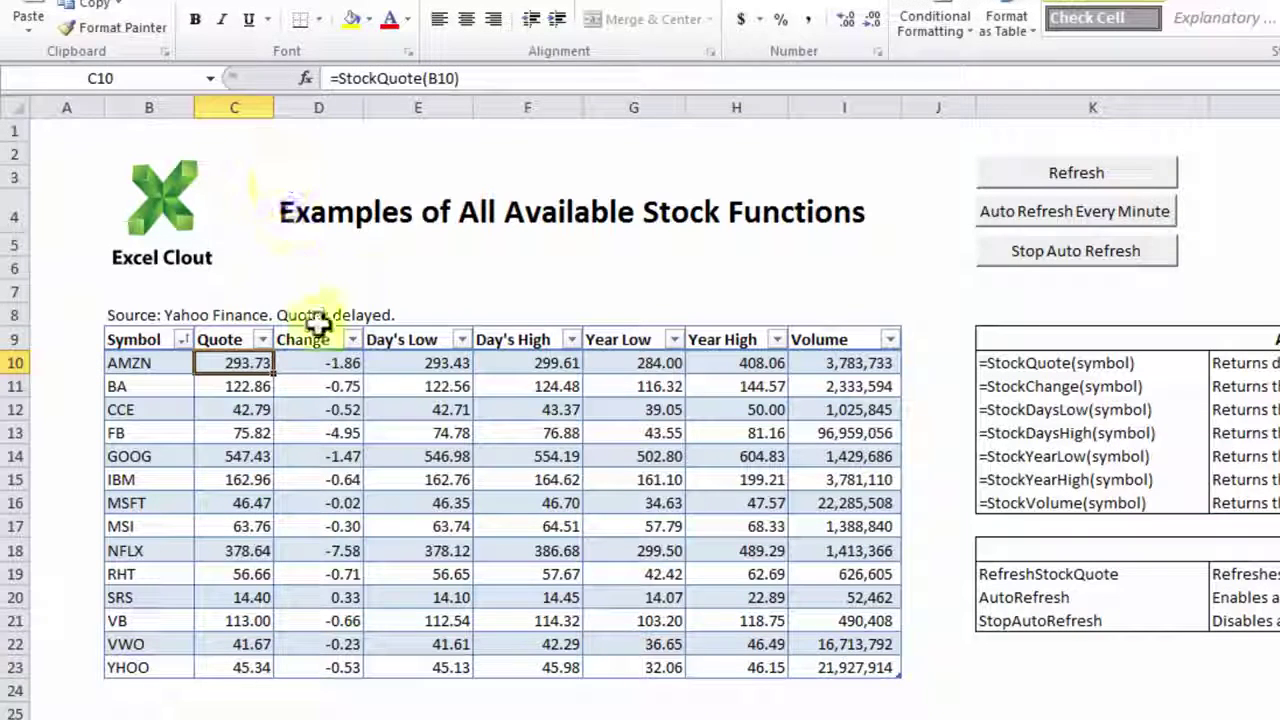
click(331, 365)
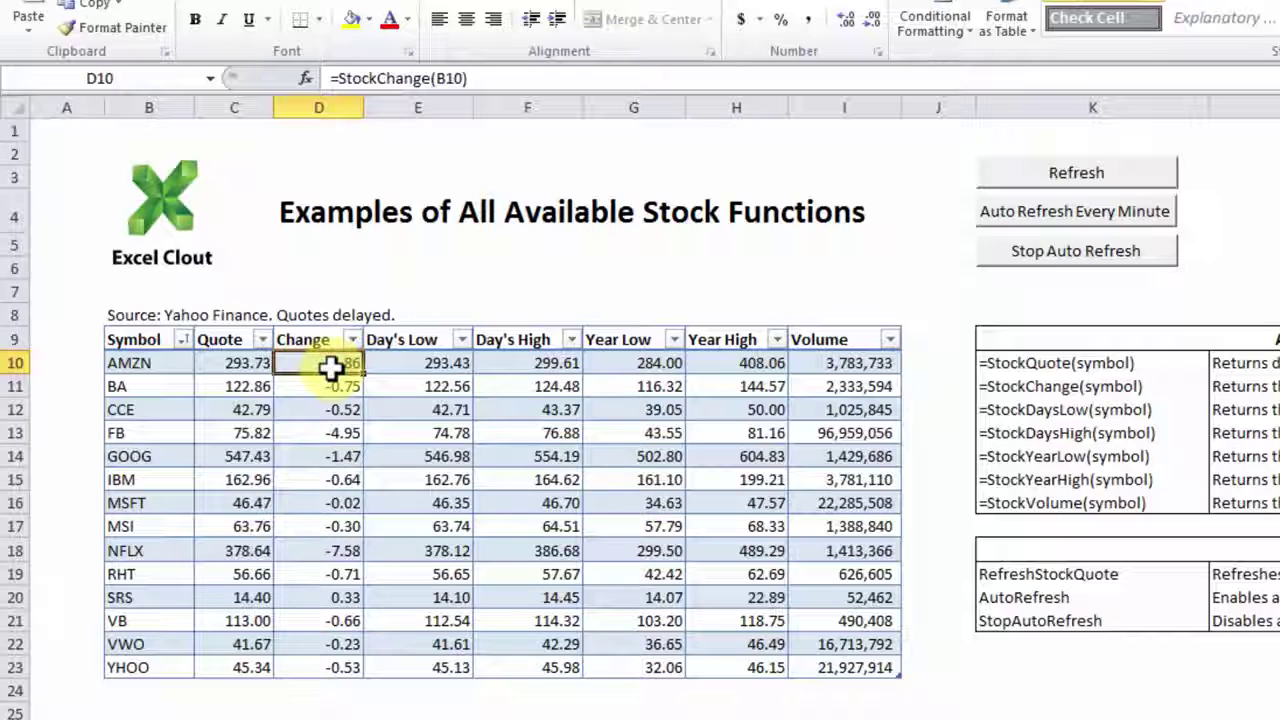
drag(521, 78, 257, 74)
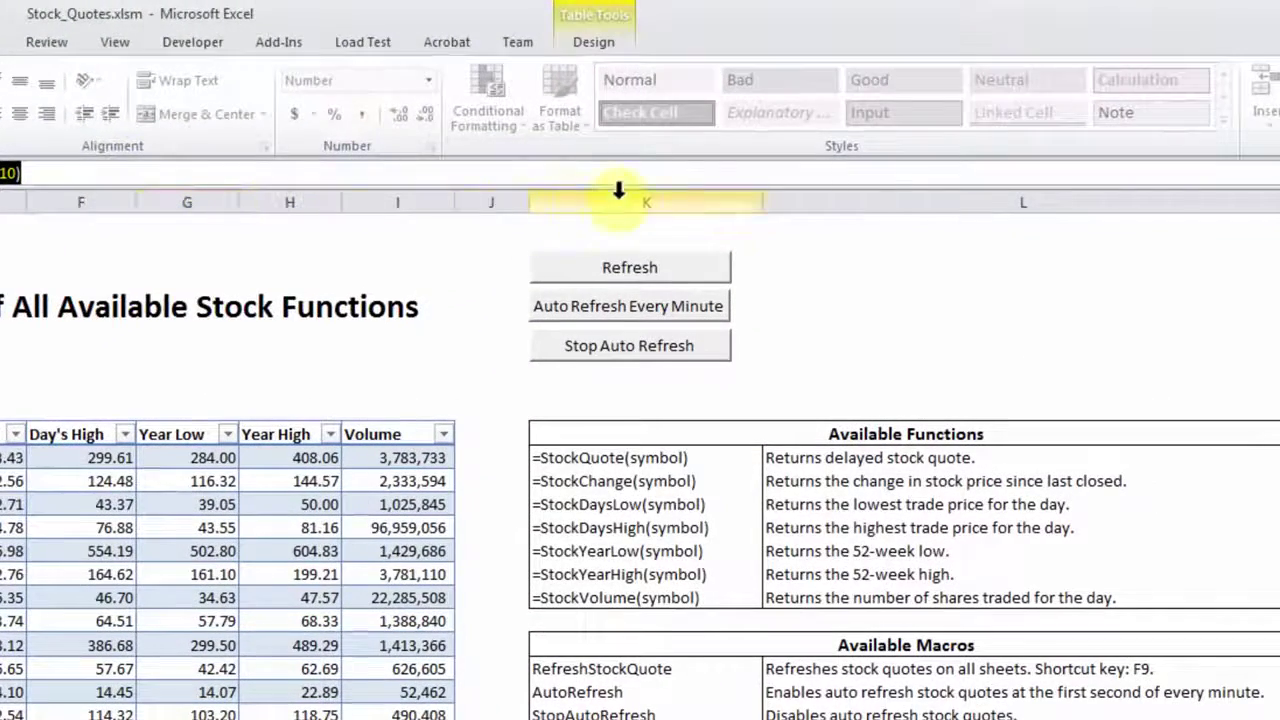
- Ctrl-select the Refresh, Auto Refresh Every Minute and Stop Auto Refresh buttons together
ctrl+click(621, 267)
ctrl+click(604, 310)
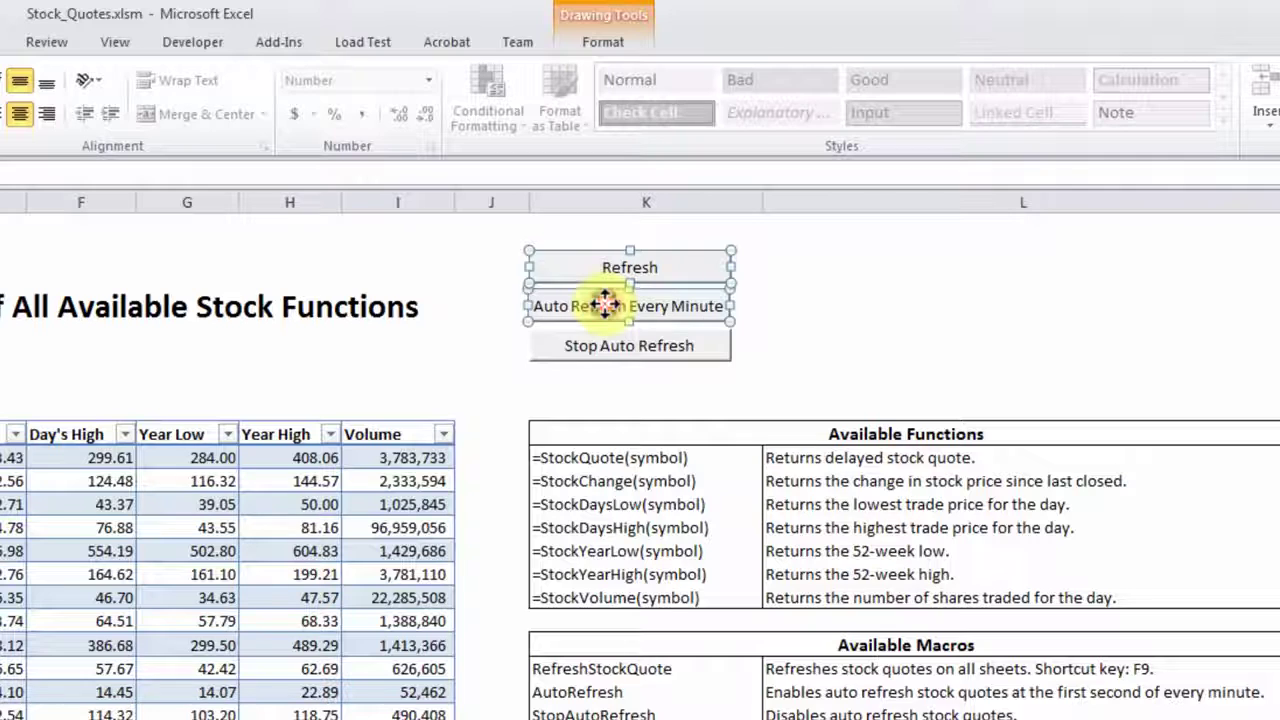
ctrl+click(590, 355)
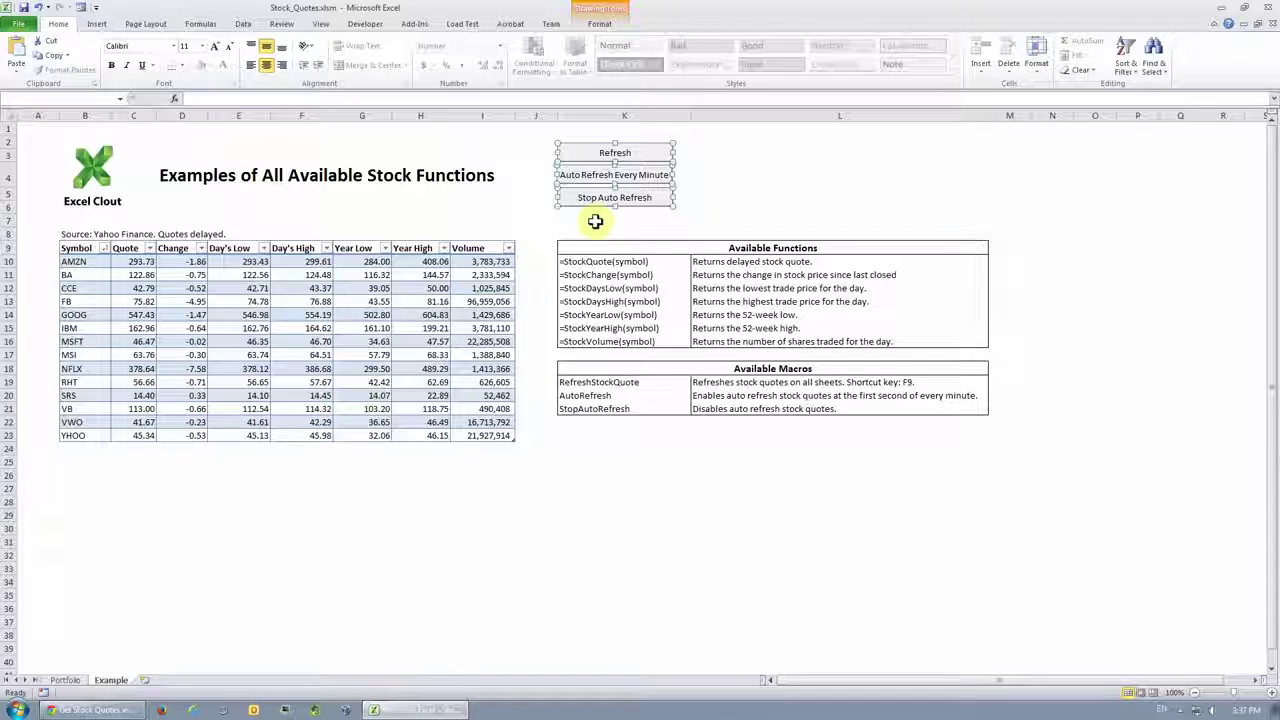
- Return to the Excel Clout stock quotes page in the browser and go to Free Tools
click(98, 710)
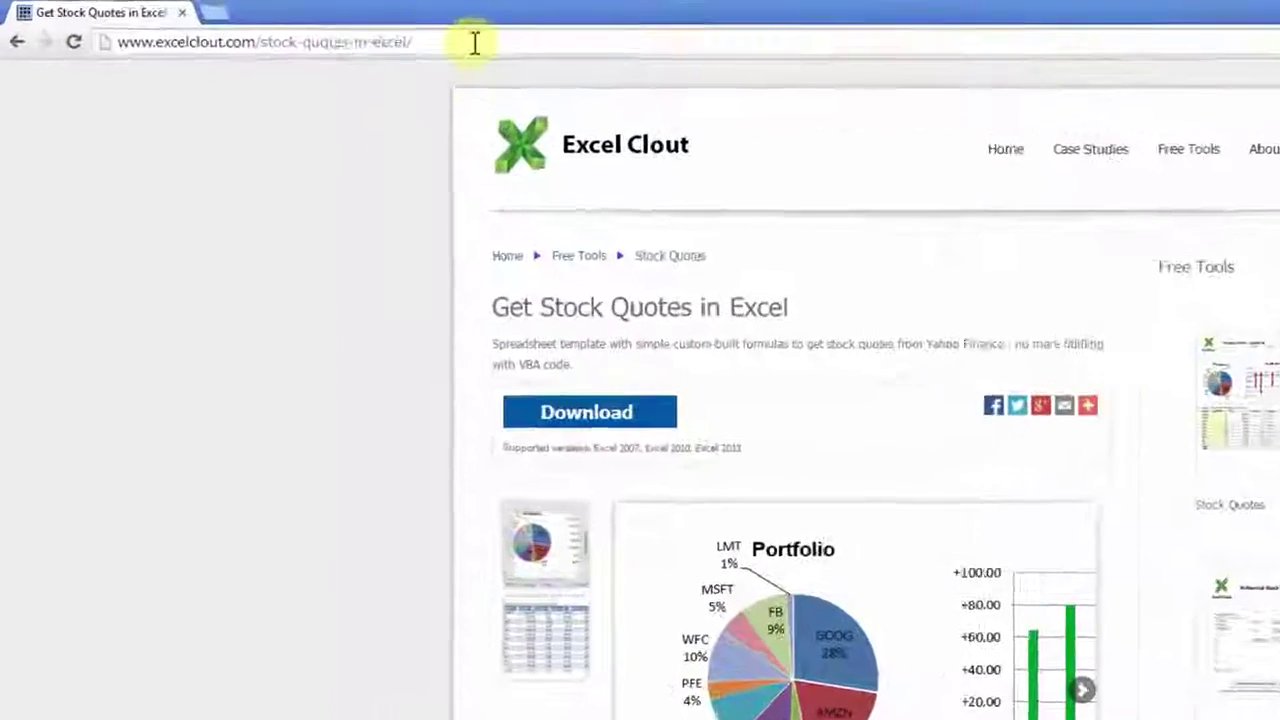
drag(355, 31, 51, 47)
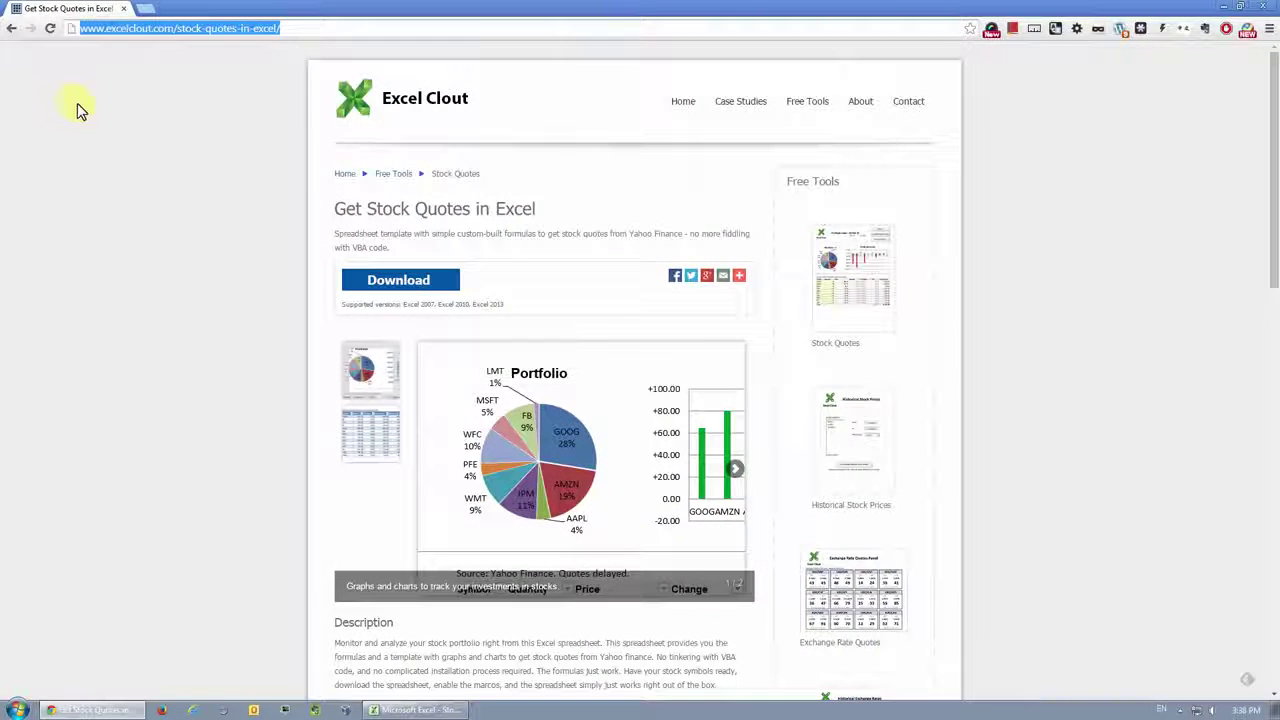
click(808, 113)
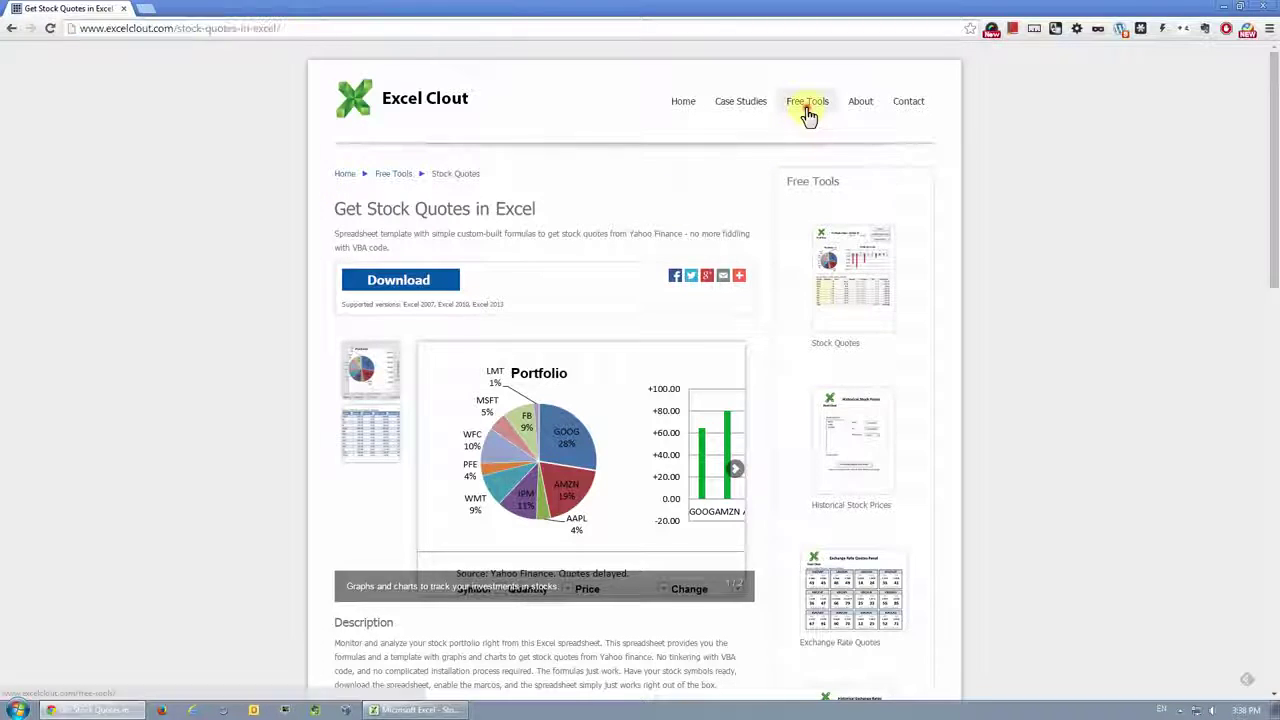